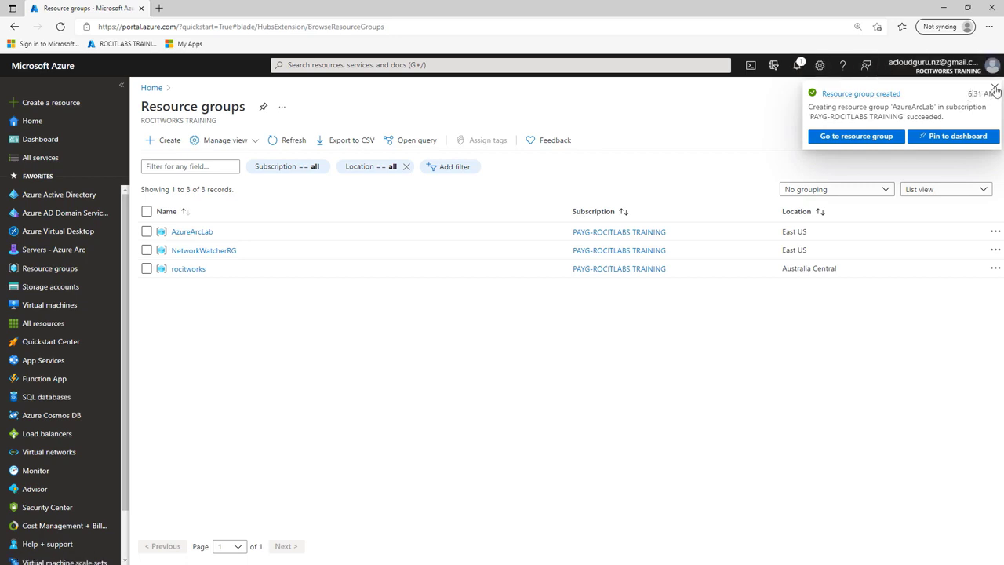
# Step: Close the resource group creation alert and dismiss all portal notifications
pyautogui.click(995, 89)
pyautogui.click(797, 65)
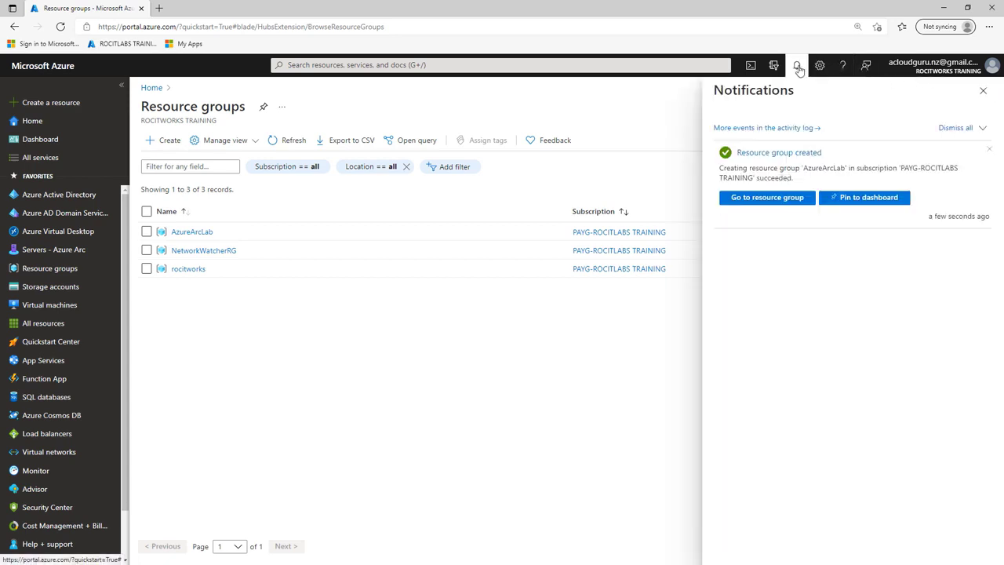
pyautogui.click(956, 128)
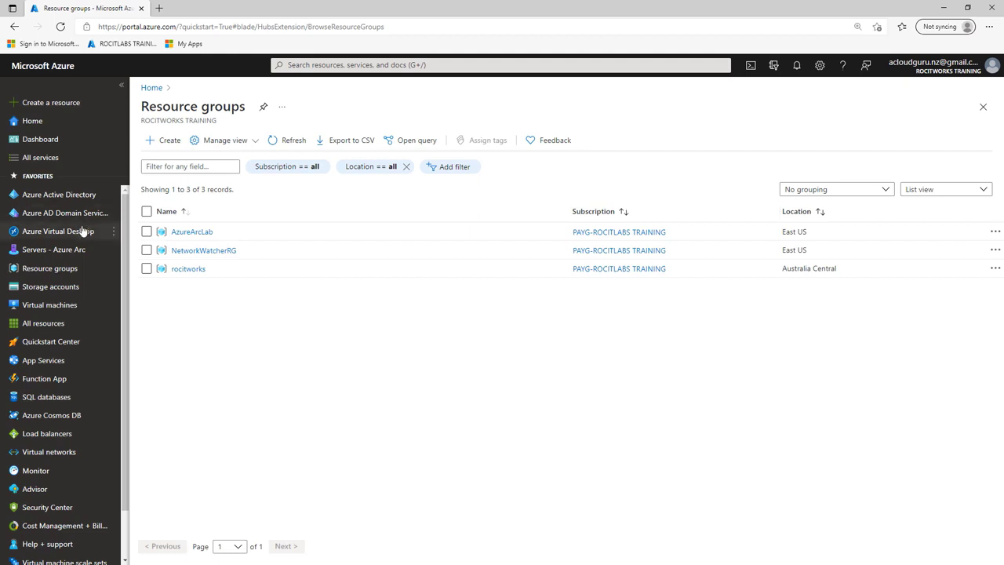
# Step: Search the portal for "server" and open the Servers - Azure Arc service
pyautogui.moveTo(65, 256)
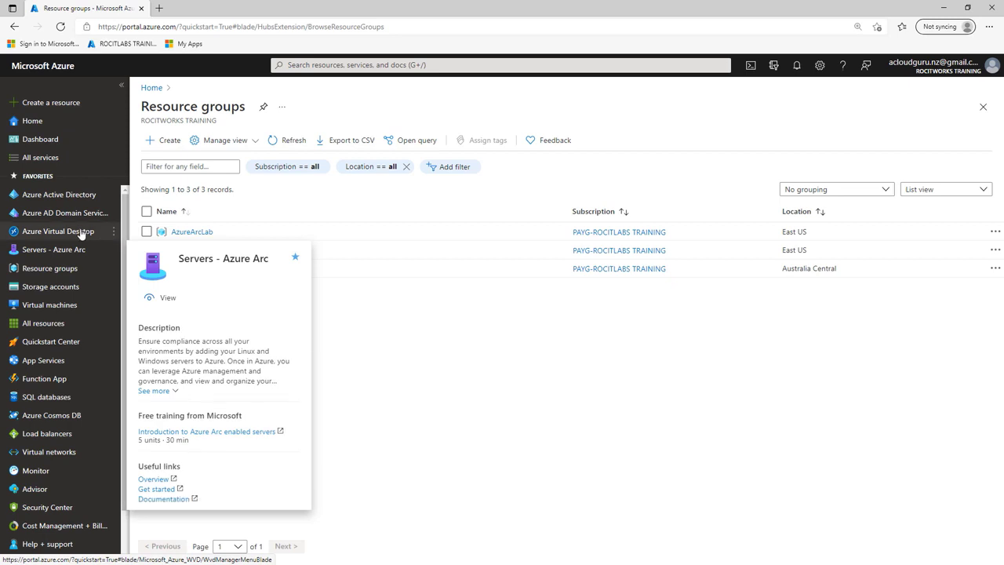
pyautogui.click(302, 65)
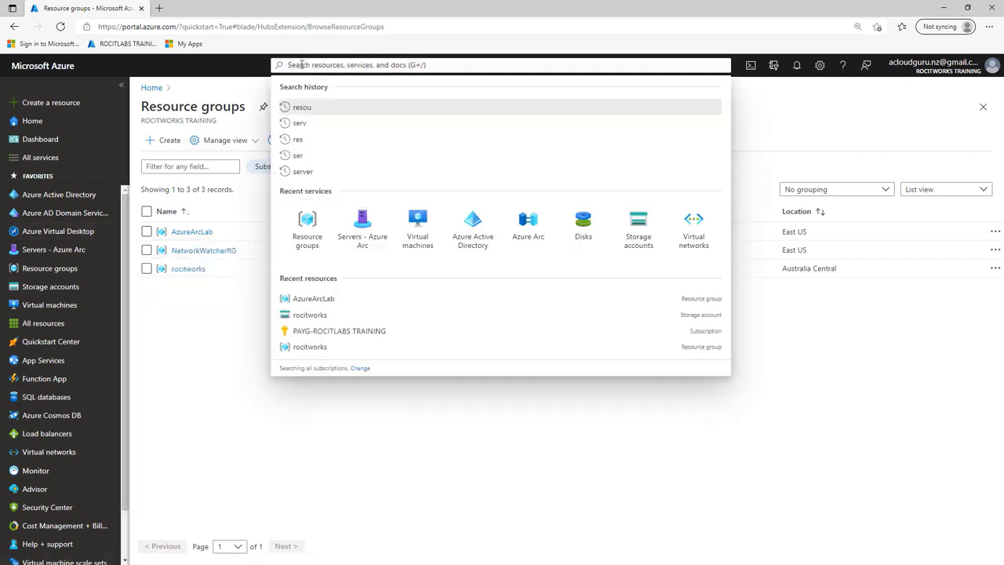
pyautogui.write('server')
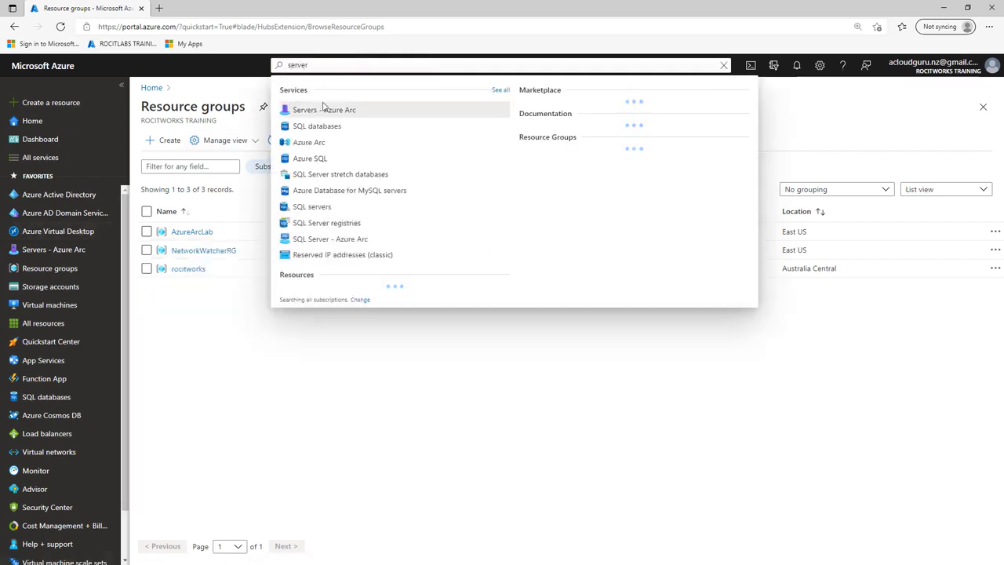
pyautogui.click(325, 109)
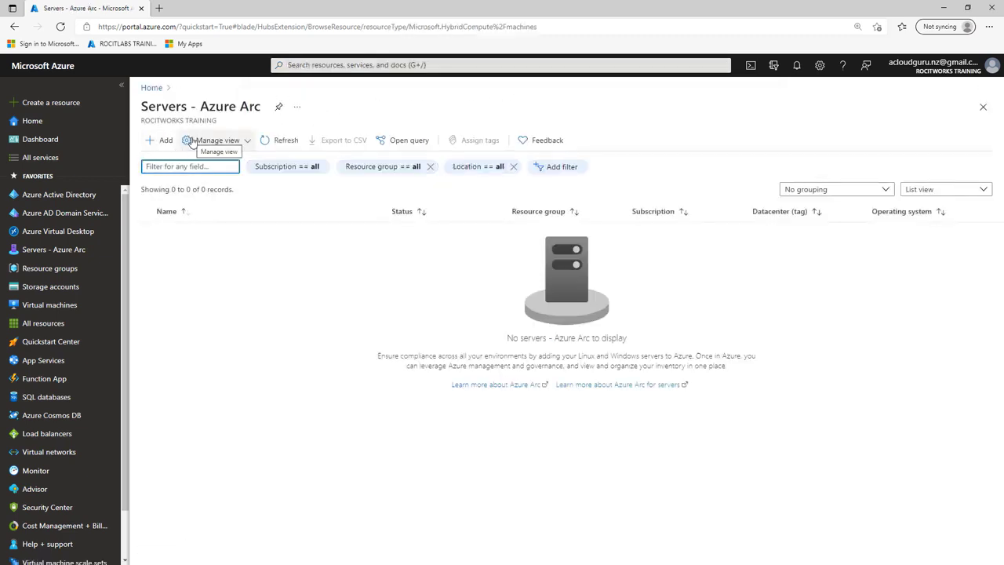
# Step: Start adding a single server with a generated script and proceed past the prerequisites to the resource details
pyautogui.click(157, 147)
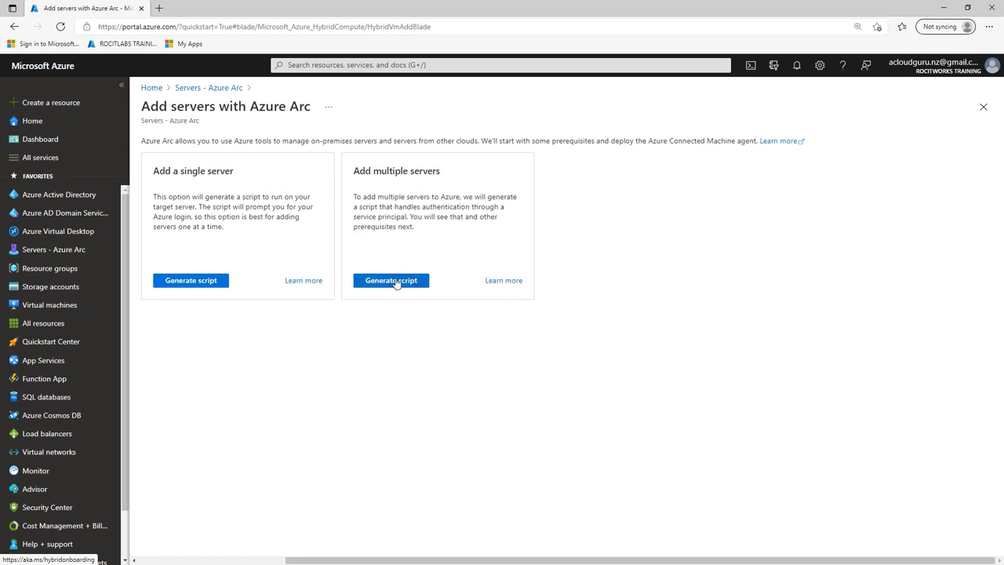
pyautogui.moveTo(442, 171); pyautogui.dragTo(352, 171)
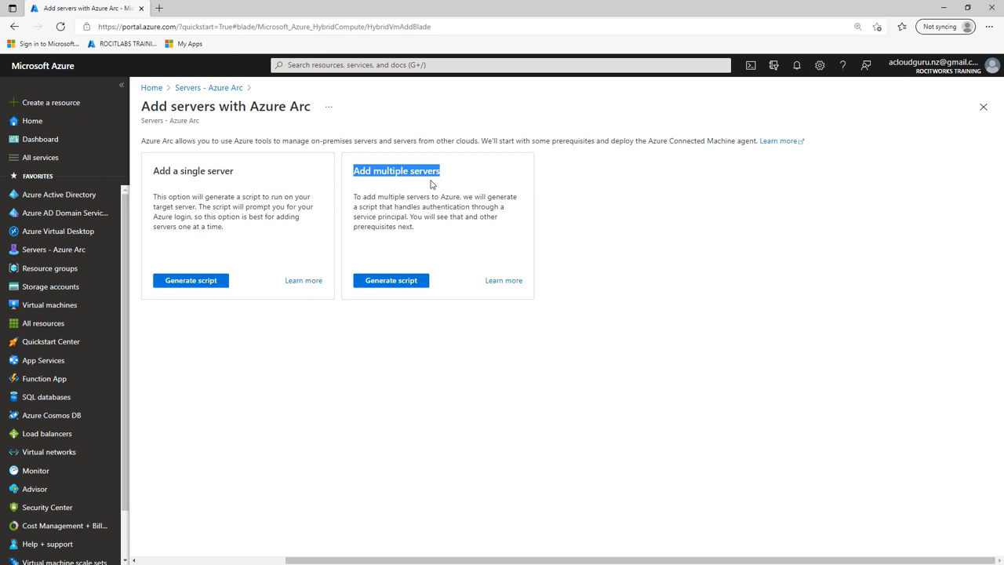
pyautogui.click(195, 284)
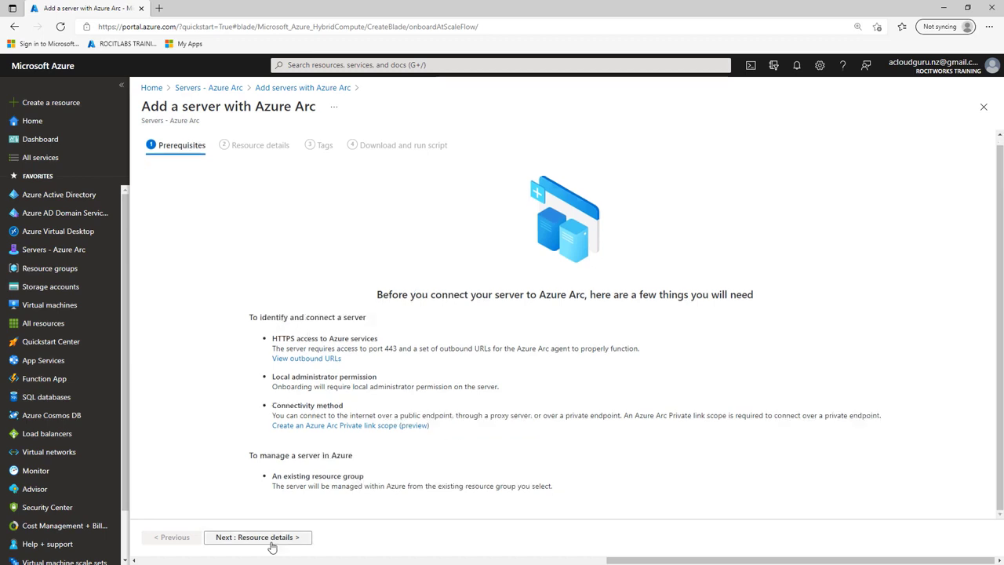
pyautogui.click(269, 543)
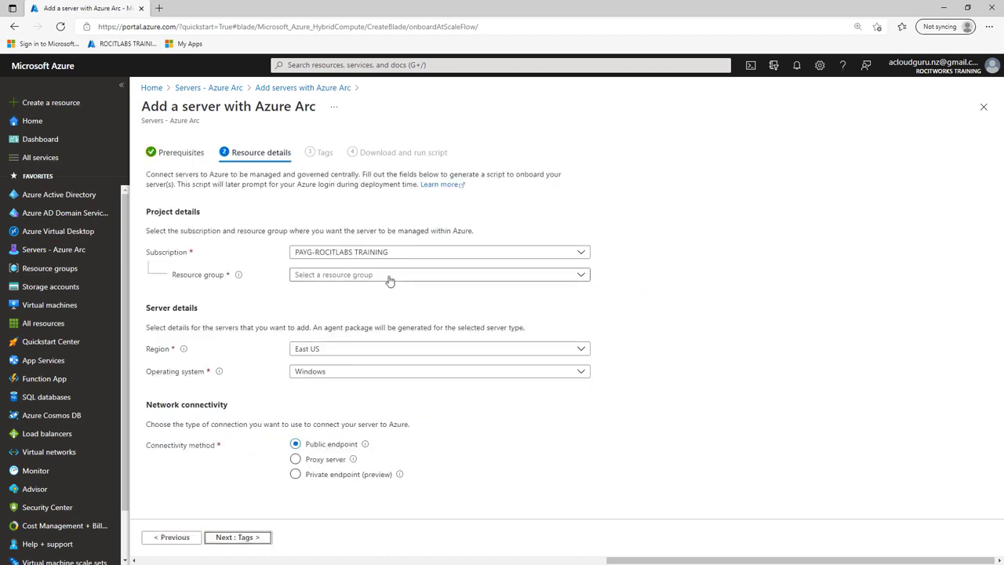
# Step: Set the resource group to AzureArcLab and the operating system to Windows, then continue to the tags
pyautogui.click(390, 281)
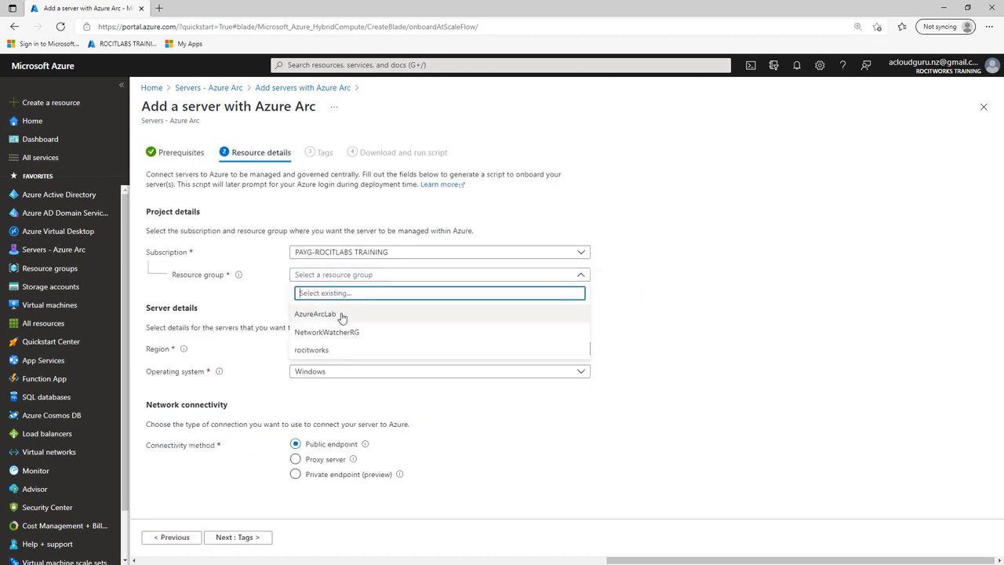
pyautogui.click(340, 316)
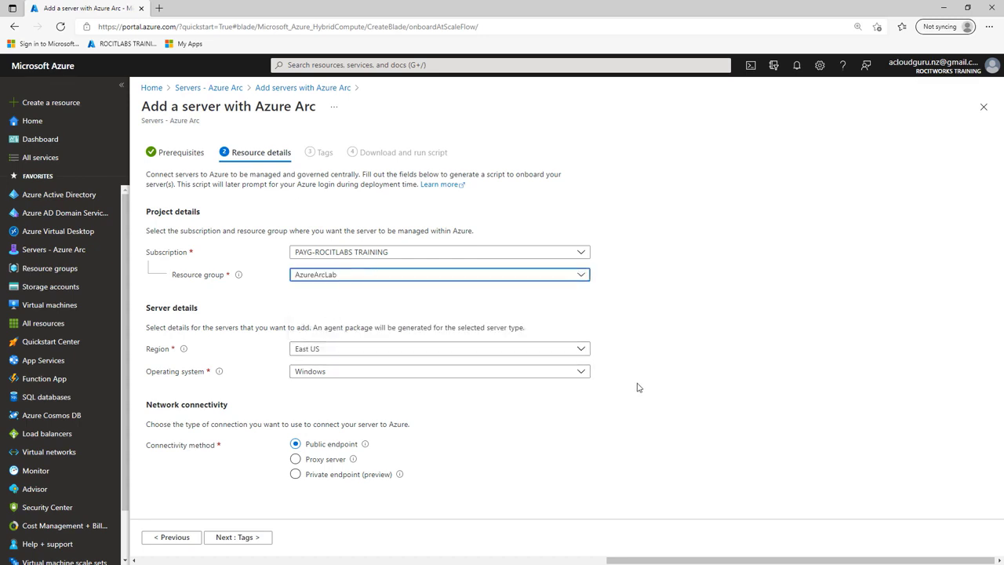
pyautogui.click(580, 372)
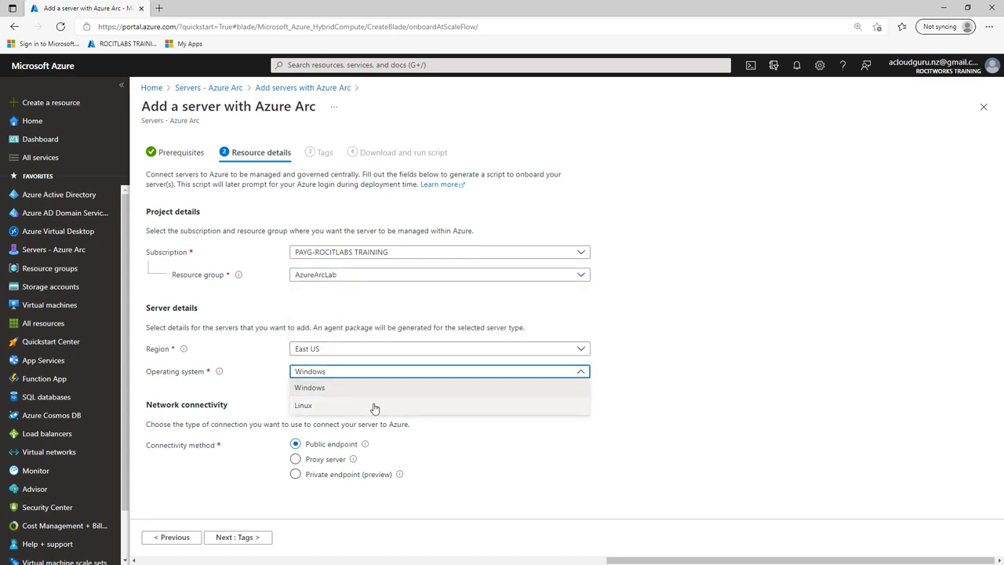
pyautogui.click(315, 389)
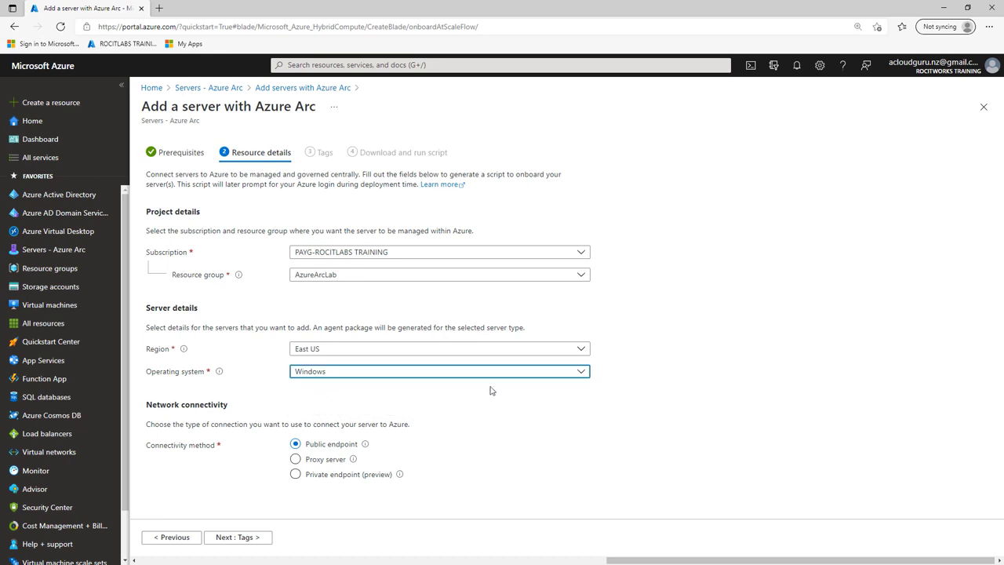
pyautogui.click(240, 540)
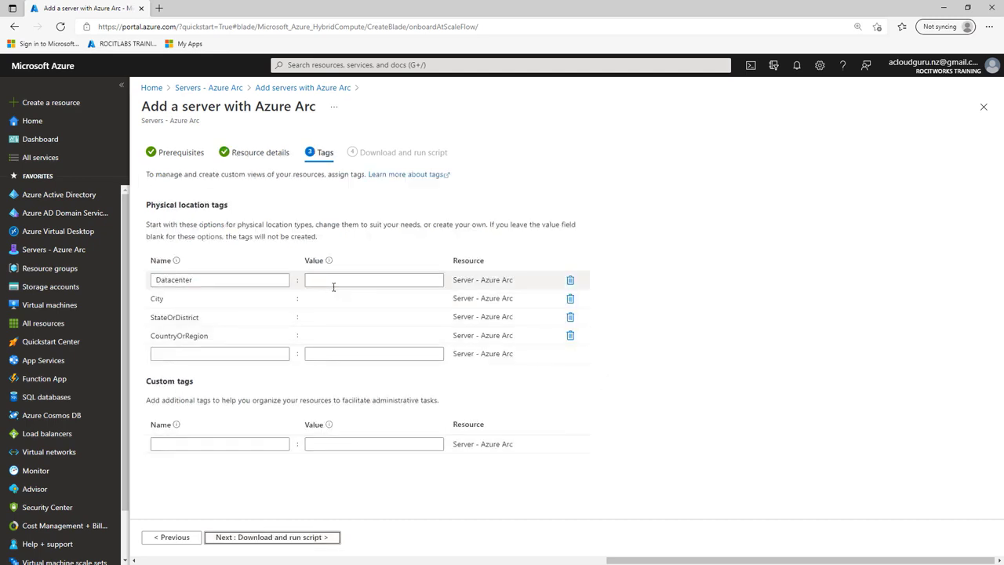
# Step: Leave the physical location and custom tags blank and continue to the generated onboarding script
pyautogui.click(334, 285)
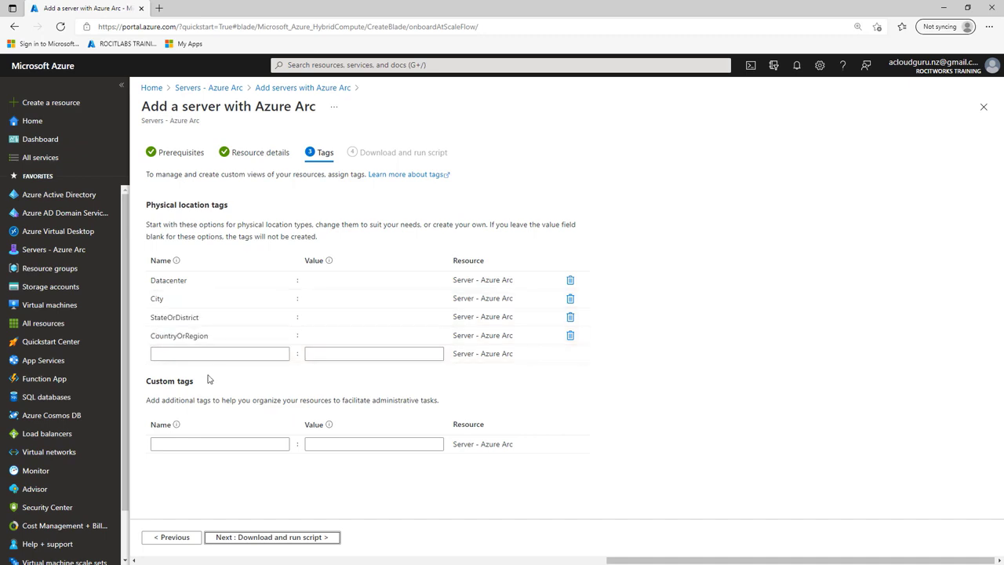
pyautogui.click(195, 443)
pyautogui.click(292, 537)
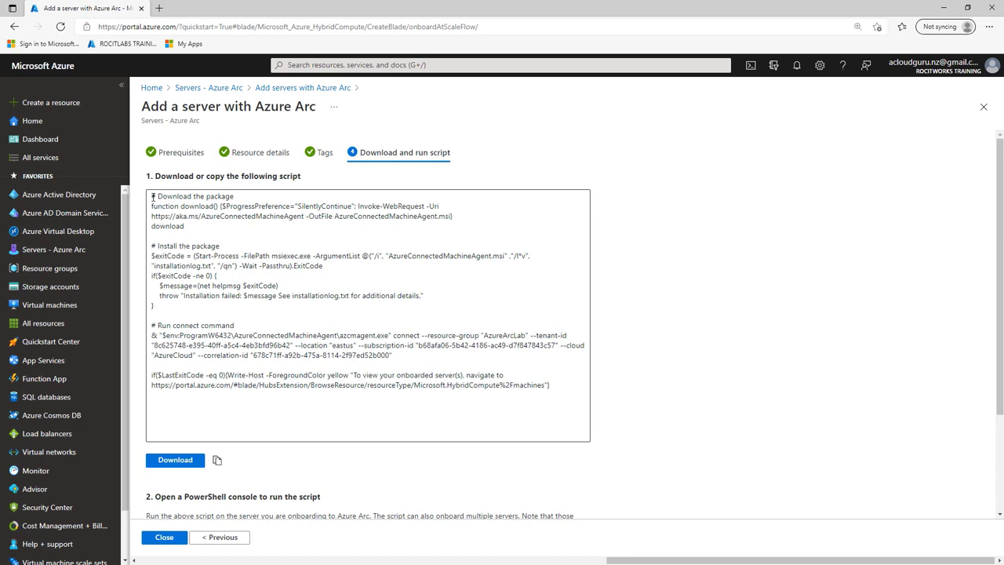
# Step: Download OnboardingScript.ps1 and keep the blocked file from the browser's downloads page
pyautogui.click(193, 462)
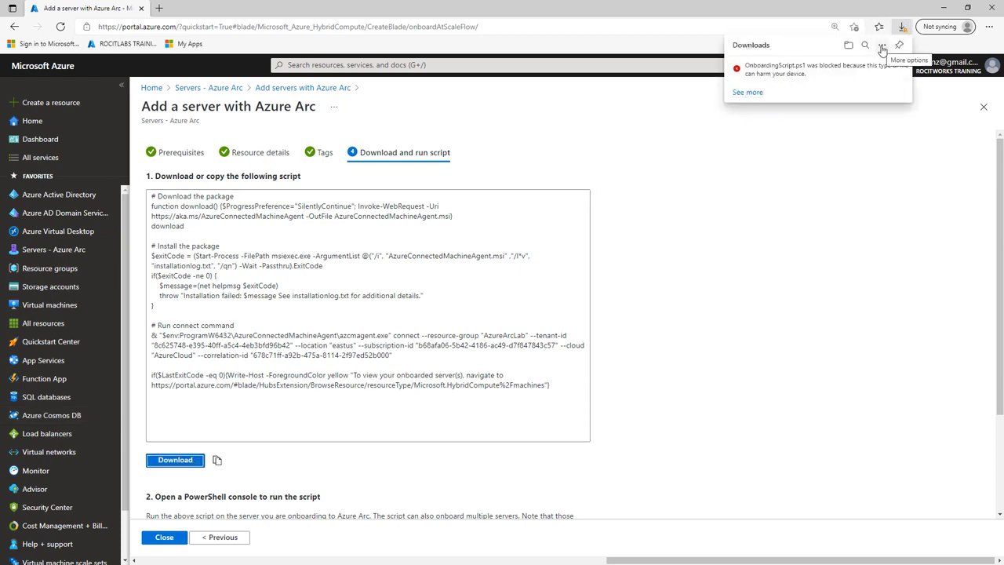
pyautogui.click(882, 48)
pyautogui.click(882, 49)
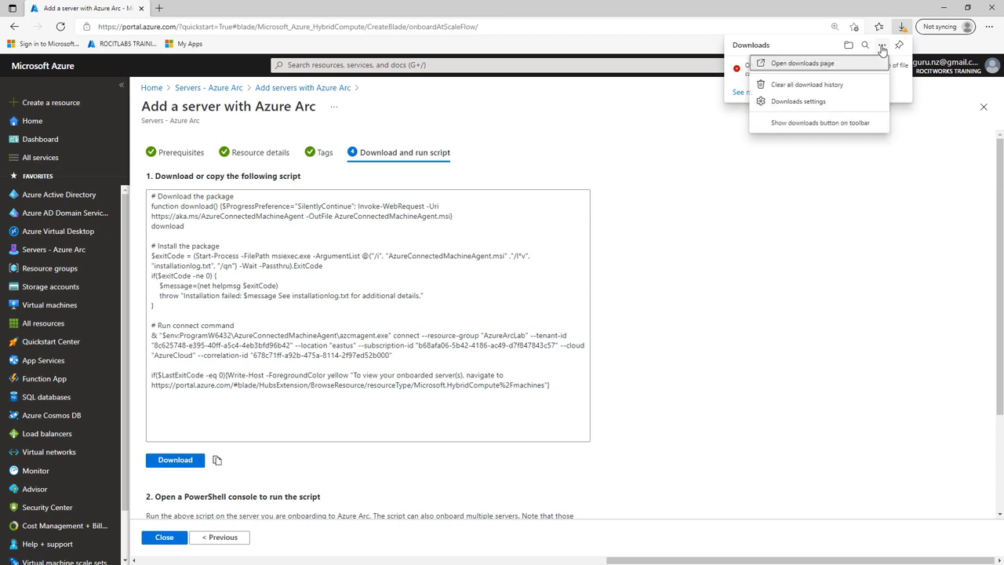
pyautogui.click(803, 63)
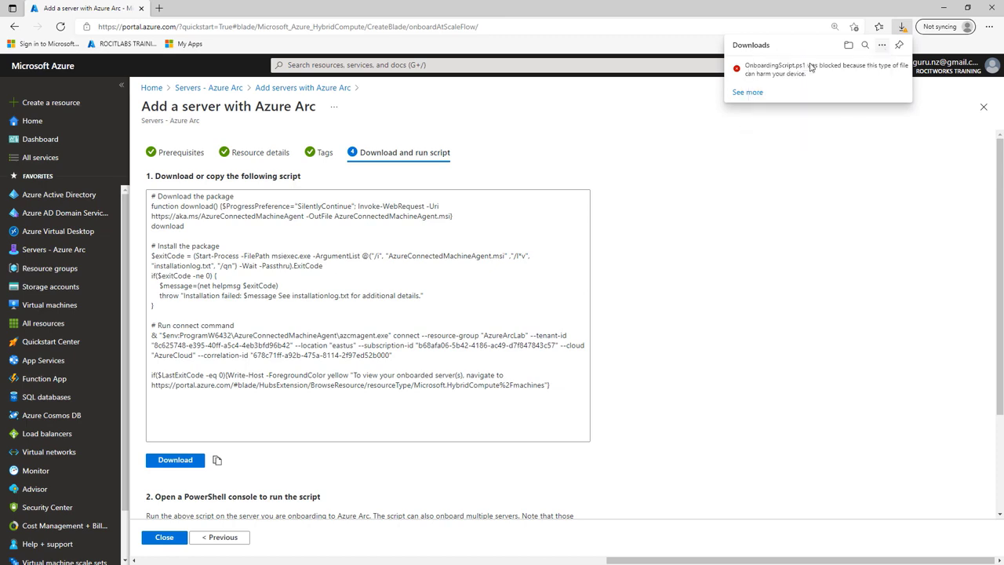
pyautogui.click(578, 151)
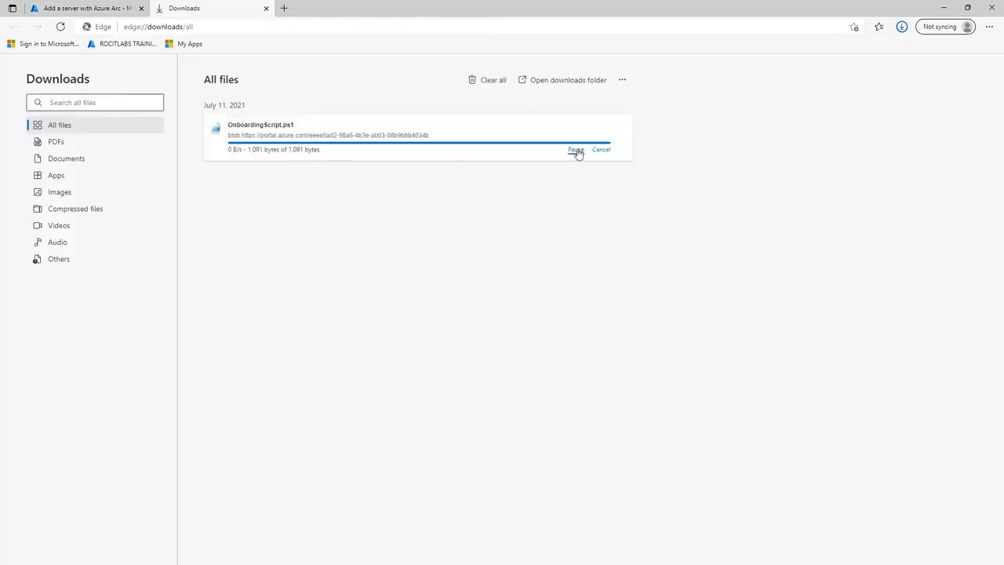
# Step: Show the downloaded OnboardingScript in its folder, copy the file and minimize the folder window
pyautogui.click(259, 150)
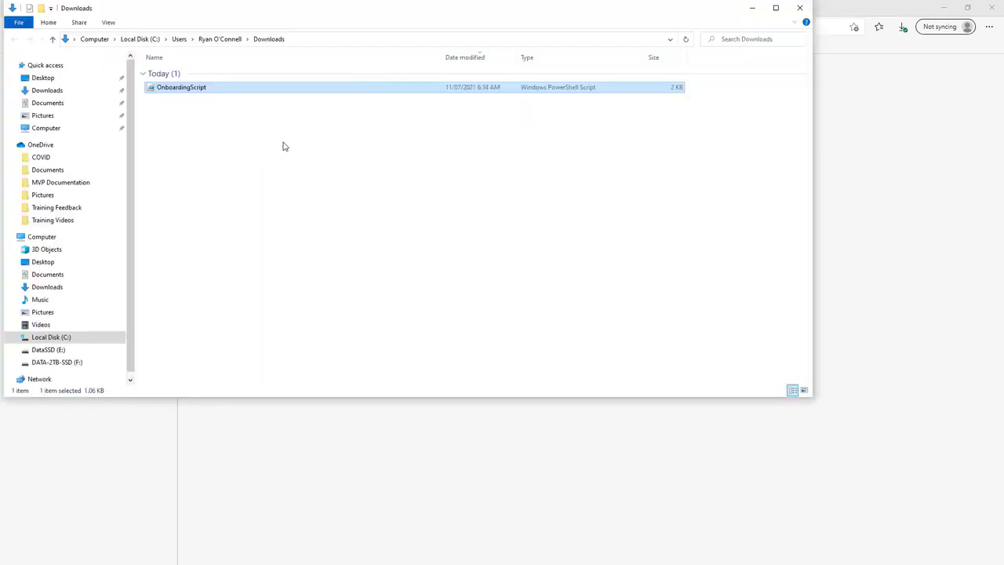
pyautogui.rightClick(198, 91)
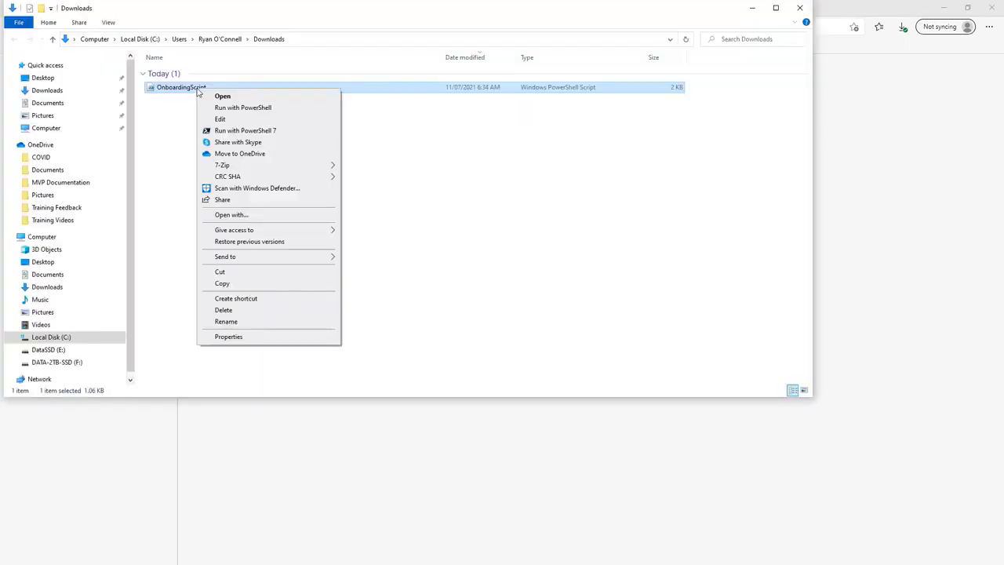
pyautogui.click(226, 285)
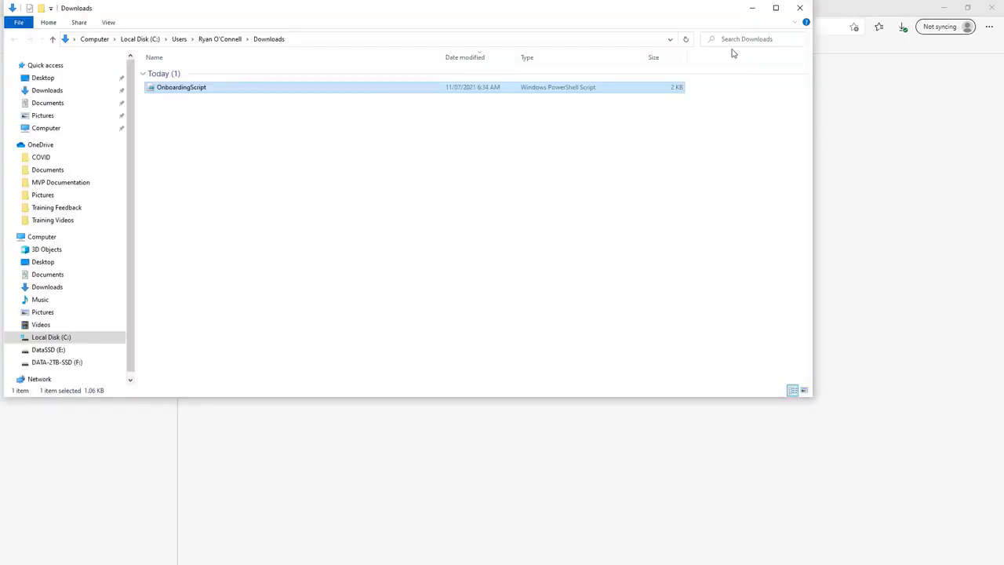
pyautogui.click(751, 8)
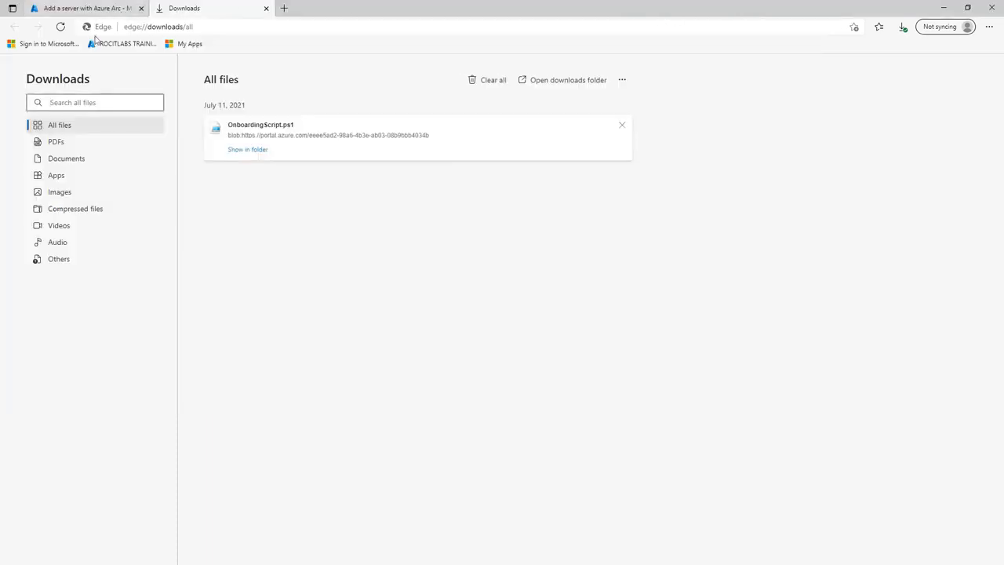
# Step: Switch to the Window Server 2016 virtual machine, paste OnboardingScript onto its desktop and move it near the Google Chrome icon
pyautogui.hotkey('alt', 'Tab')
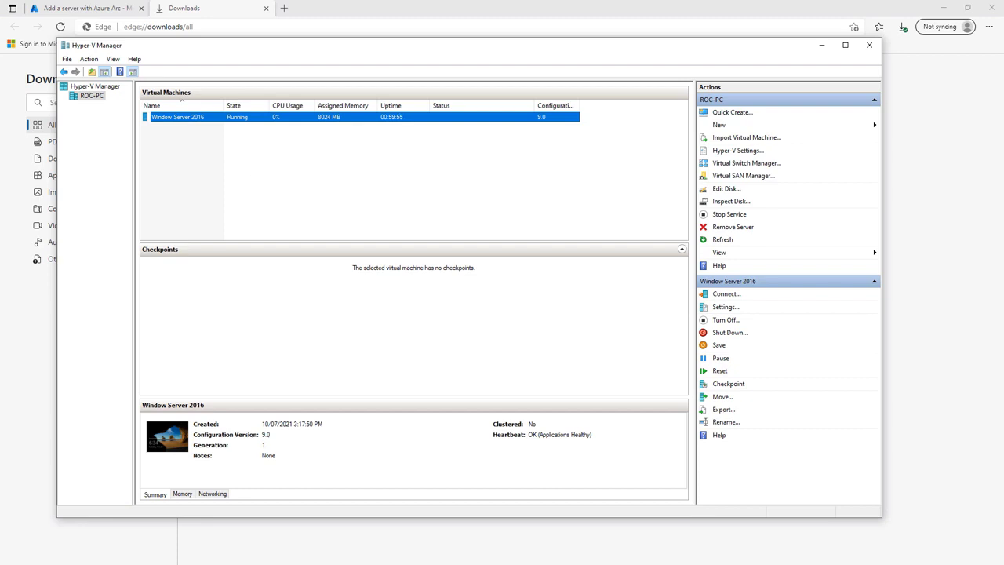
pyautogui.hotkey('alt', 'Tab')
pyautogui.click(393, 213)
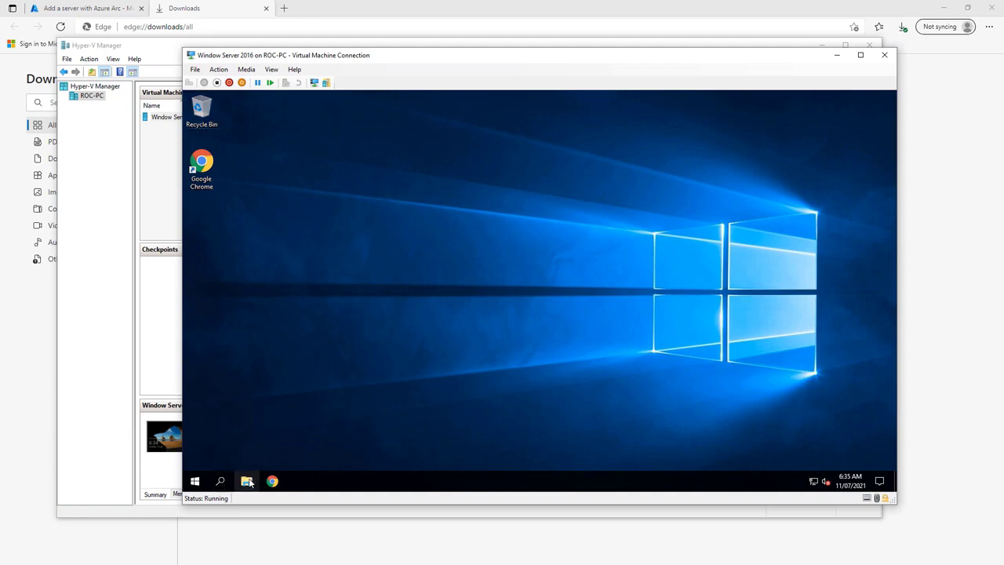
pyautogui.rightClick(340, 302)
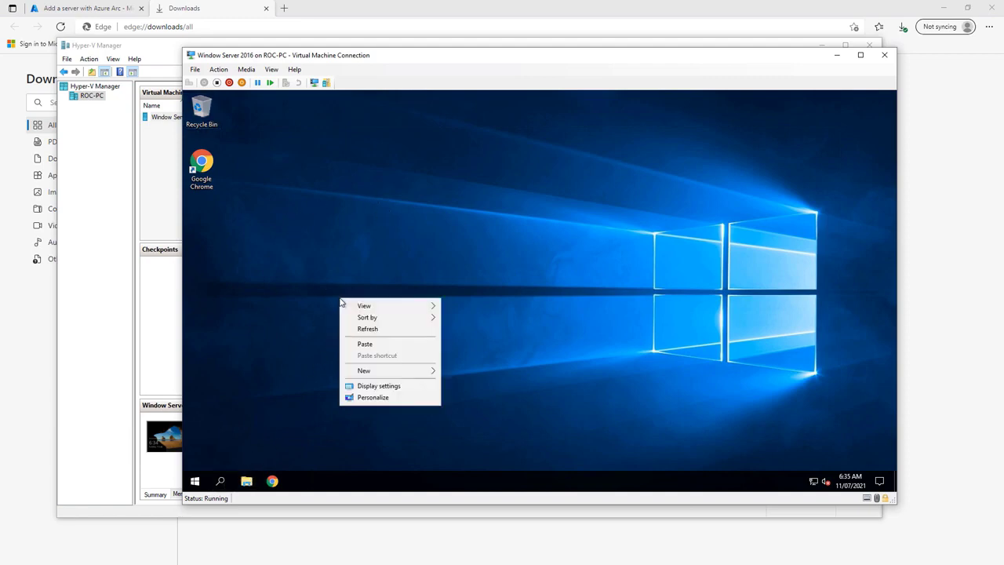
pyautogui.click(373, 348)
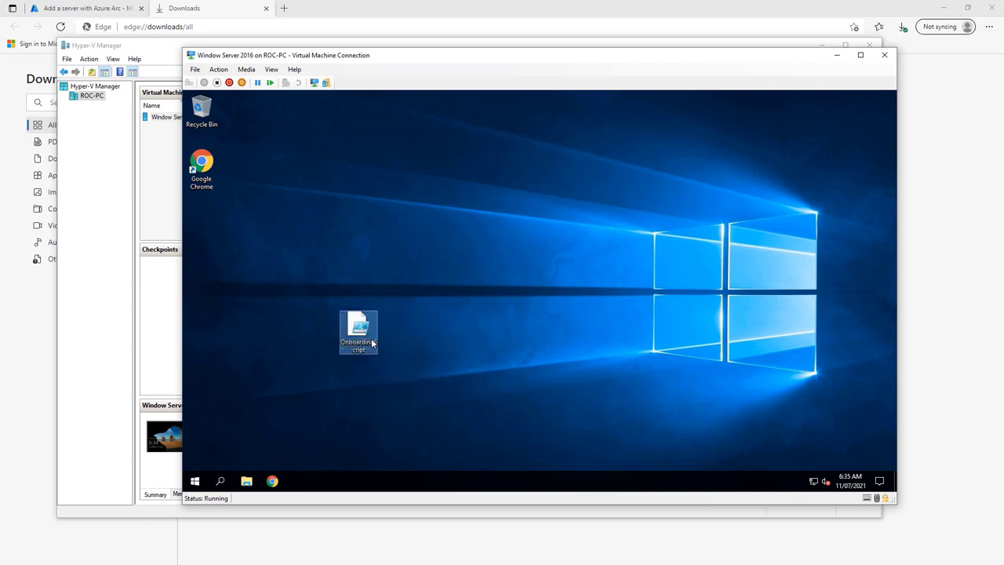
pyautogui.moveTo(362, 333); pyautogui.dragTo(251, 232)
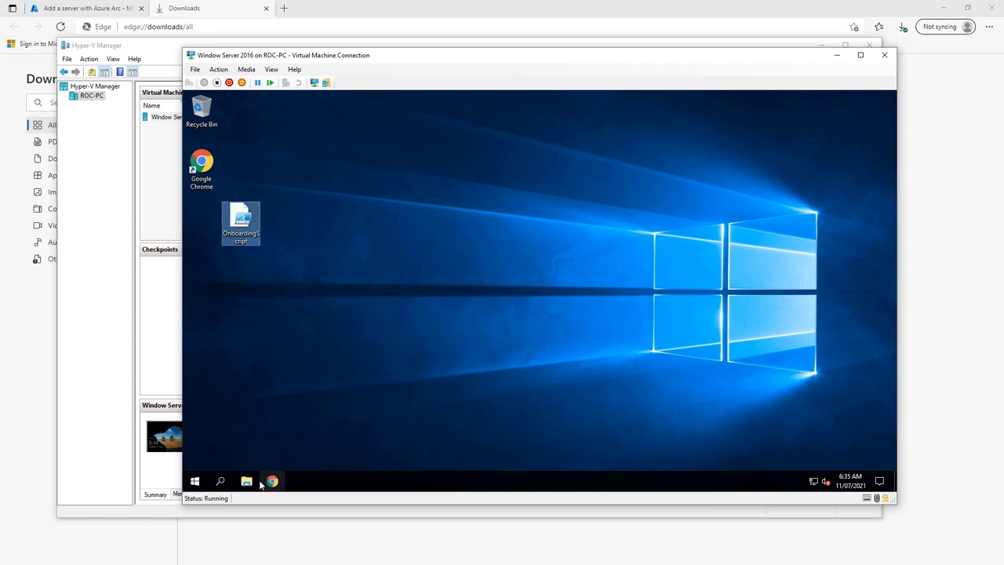
# Step: Check the virtual machine's Windows edition and computer name in This PC's system properties, then close the windows
pyautogui.click(246, 482)
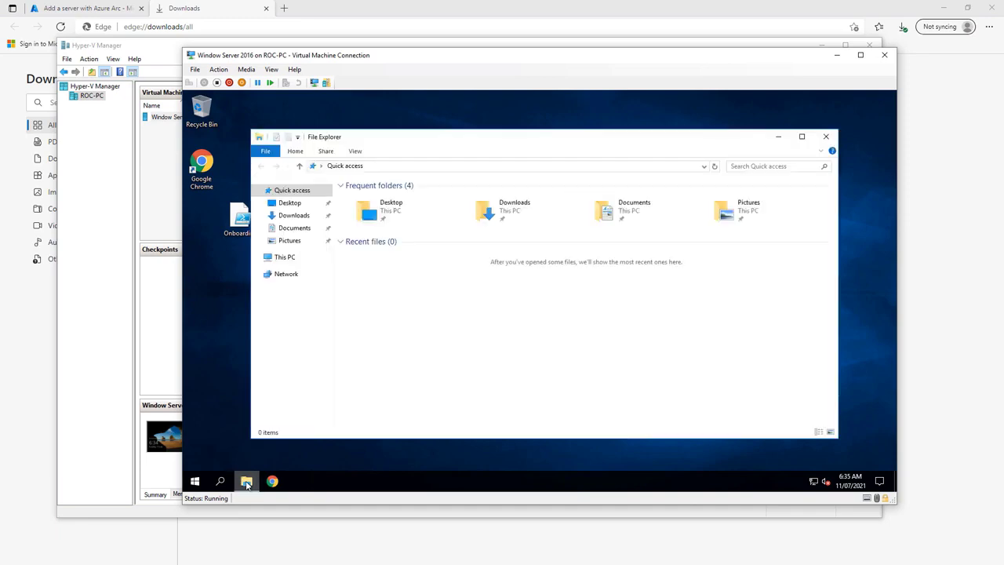
pyautogui.rightClick(292, 259)
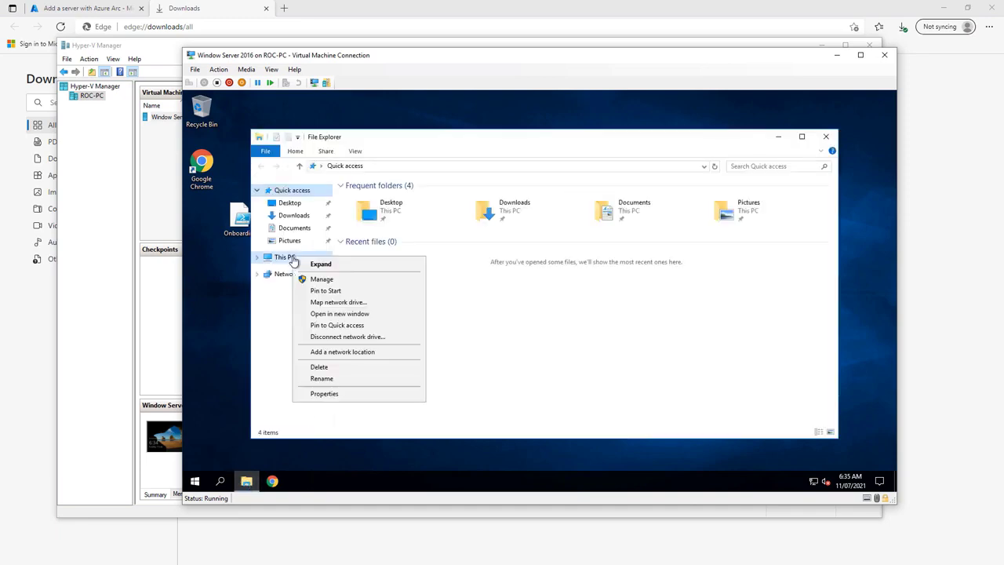
pyautogui.click(328, 394)
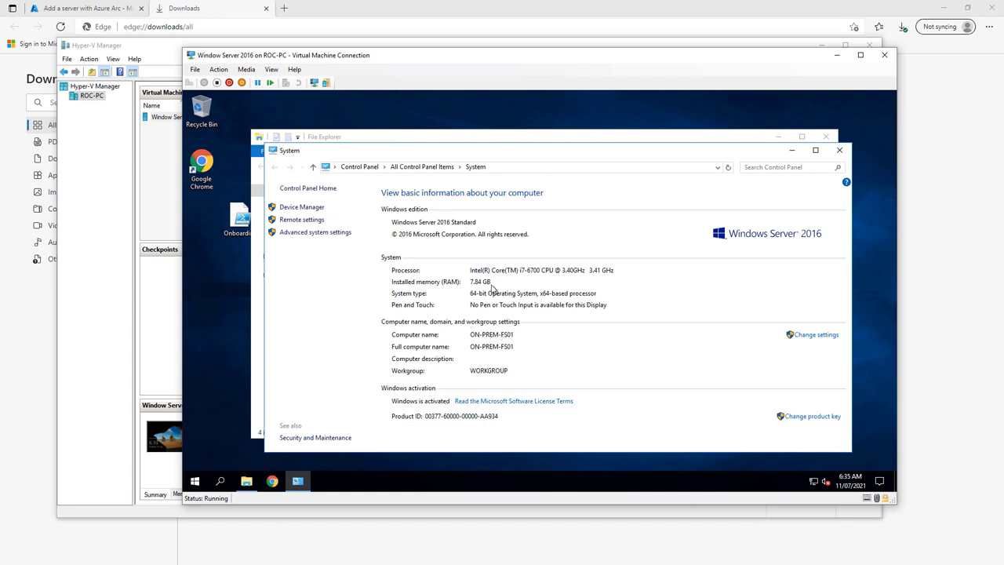
pyautogui.click(843, 155)
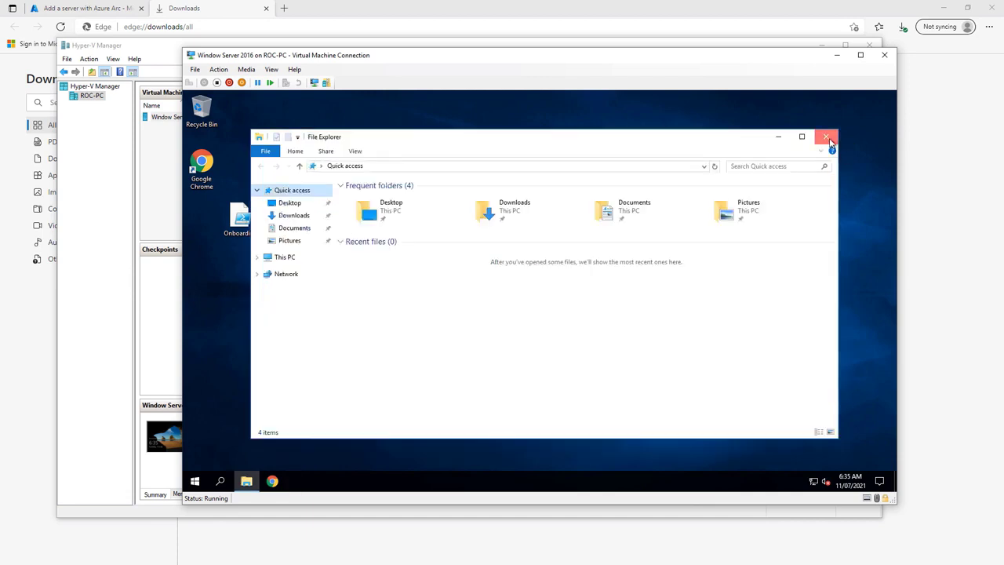
pyautogui.click(826, 136)
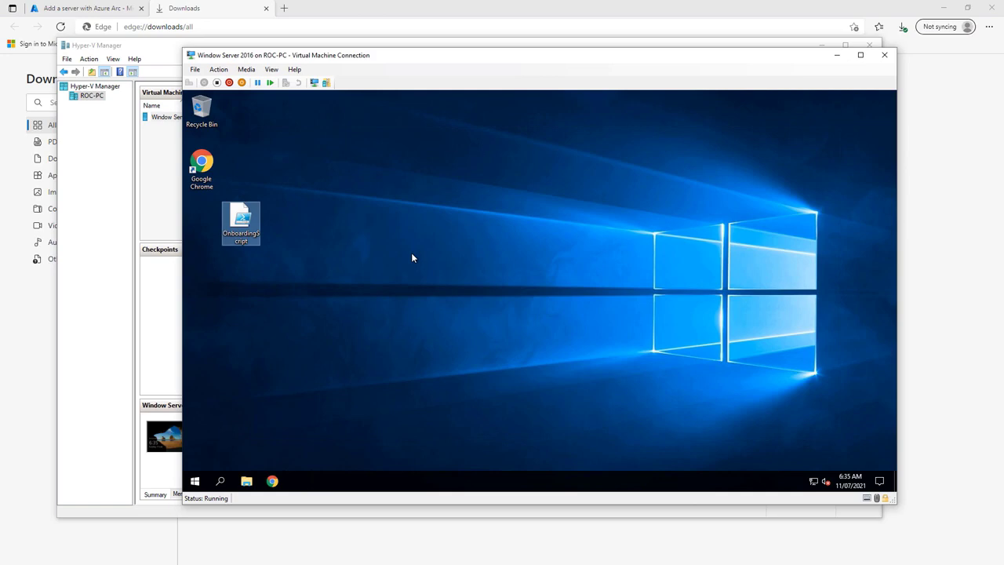
# Step: Run OnboardingScript with PowerShell on the virtual machine and copy the device login address from its output
pyautogui.rightClick(242, 218)
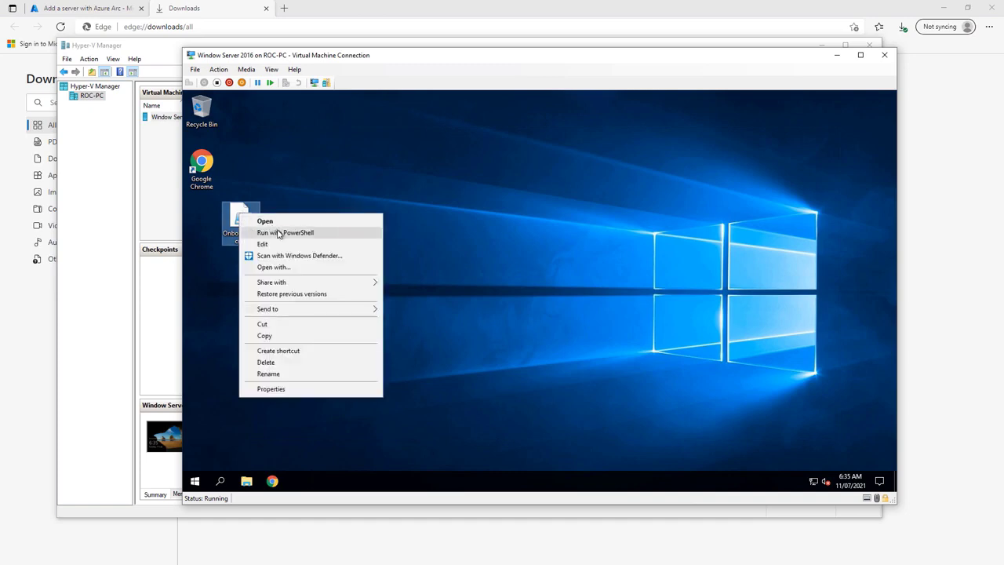
pyautogui.click(282, 233)
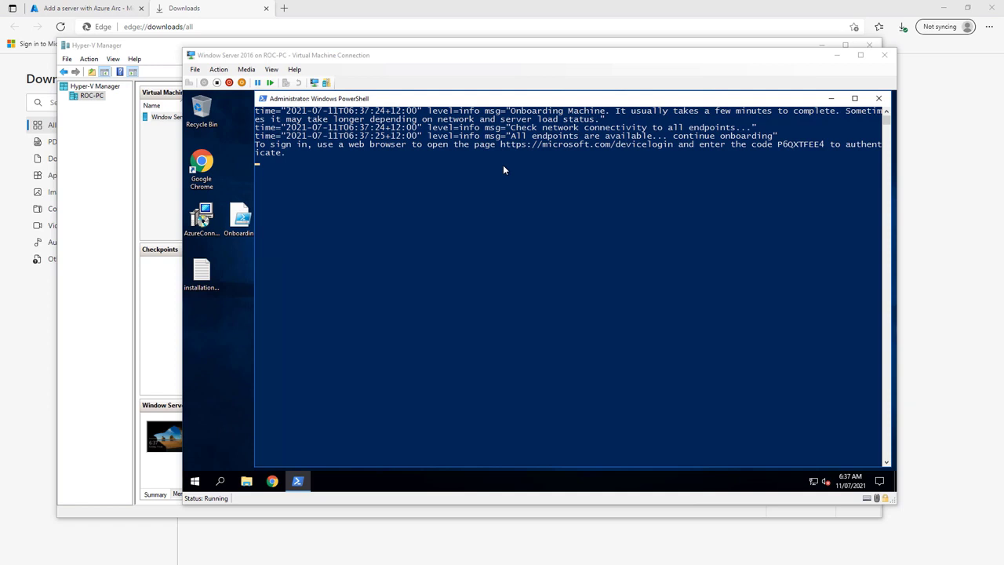
pyautogui.click(502, 146)
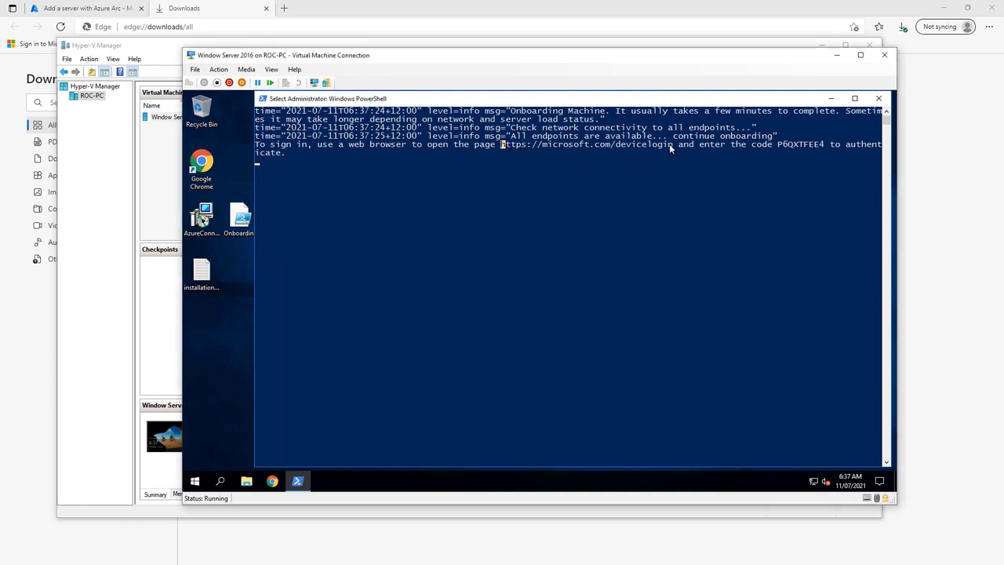
pyautogui.moveTo(672, 146); pyautogui.dragTo(502, 147)
pyautogui.rightClick(517, 149)
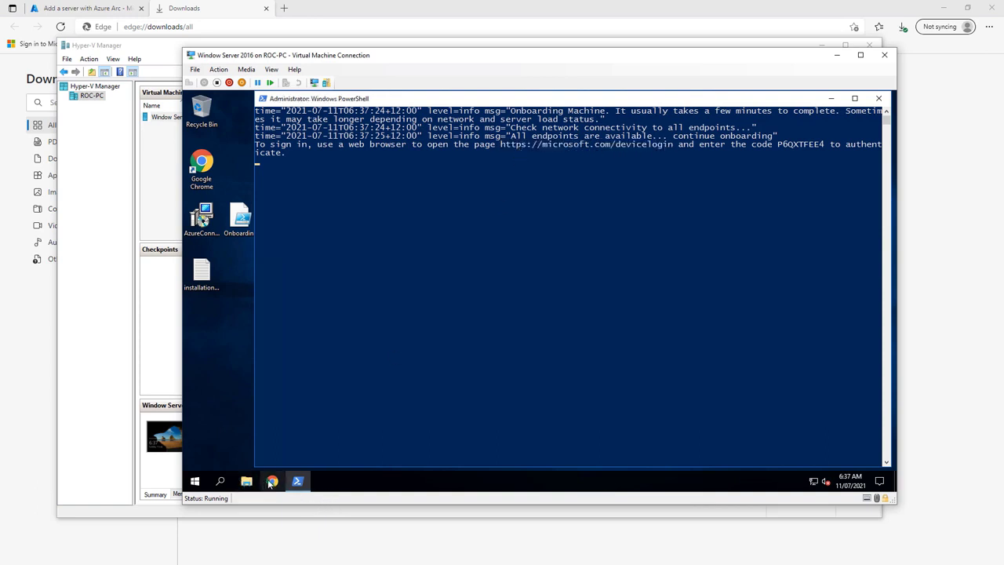
pyautogui.click(271, 482)
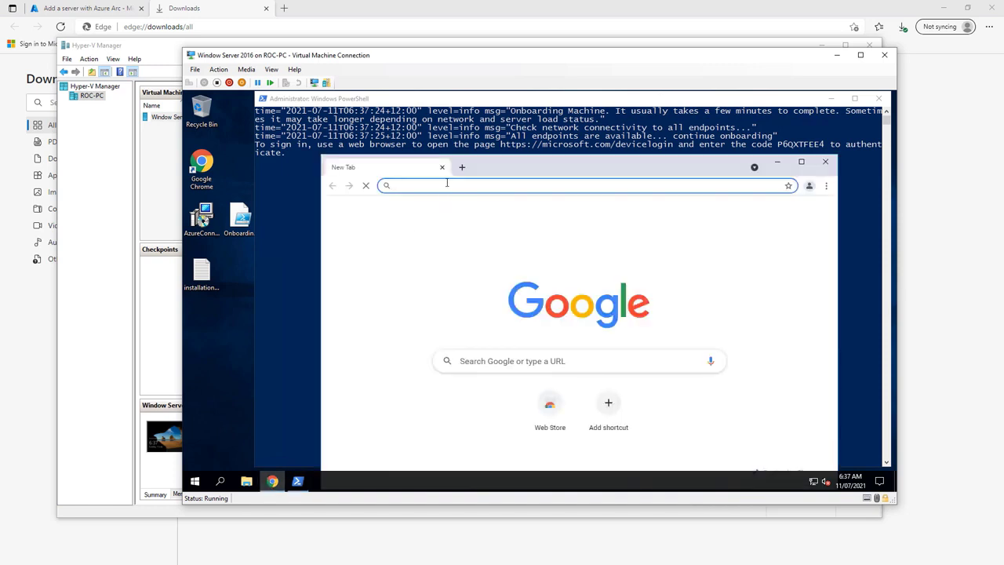
pyautogui.rightClick(447, 182)
pyautogui.click(472, 232)
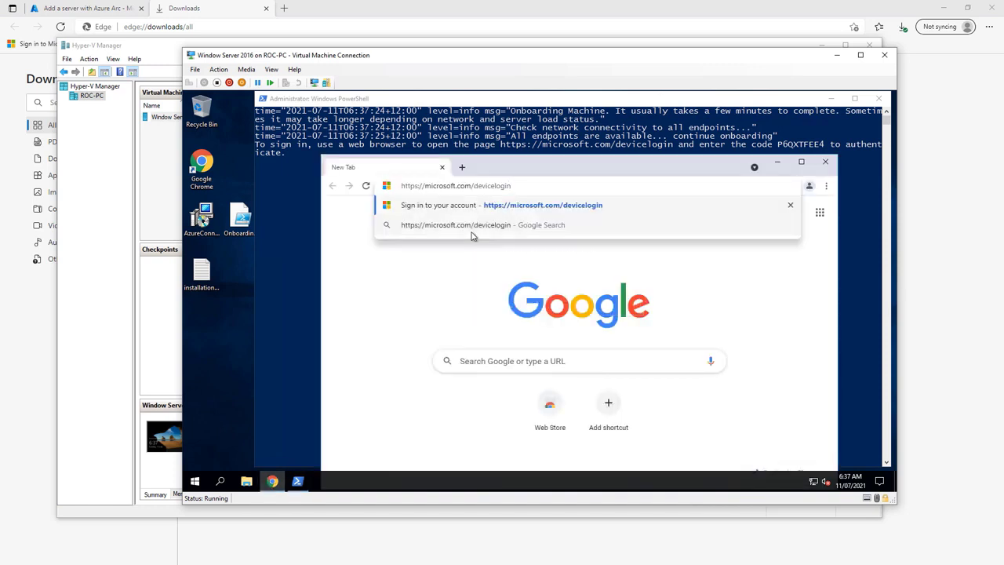
pyautogui.press('Return')
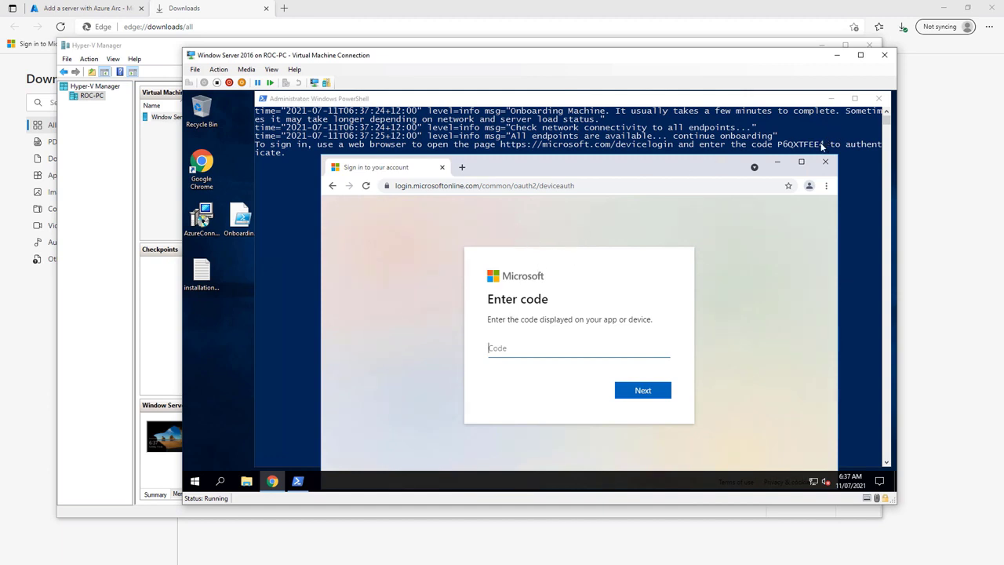
# Step: Copy the device sign-in code from the PowerShell output and submit it in Microsoft's Code field
pyautogui.click(779, 146)
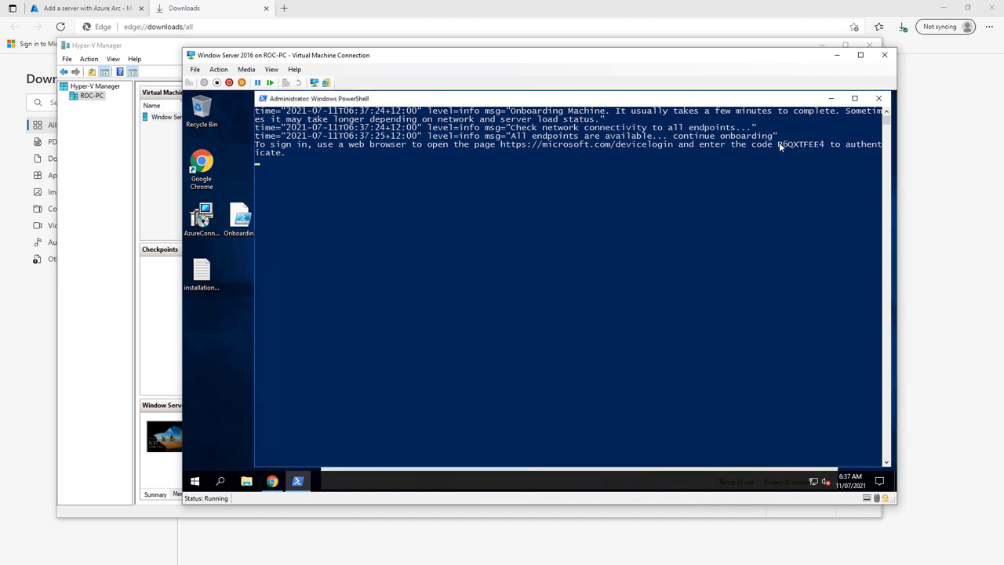
pyautogui.moveTo(779, 147)
pyautogui.mouseDown()
pyautogui.moveTo(821, 147)
pyautogui.moveTo(780, 146)
pyautogui.mouseUp()
pyautogui.hotkey('ctrl', 'c')
pyautogui.click(272, 481)
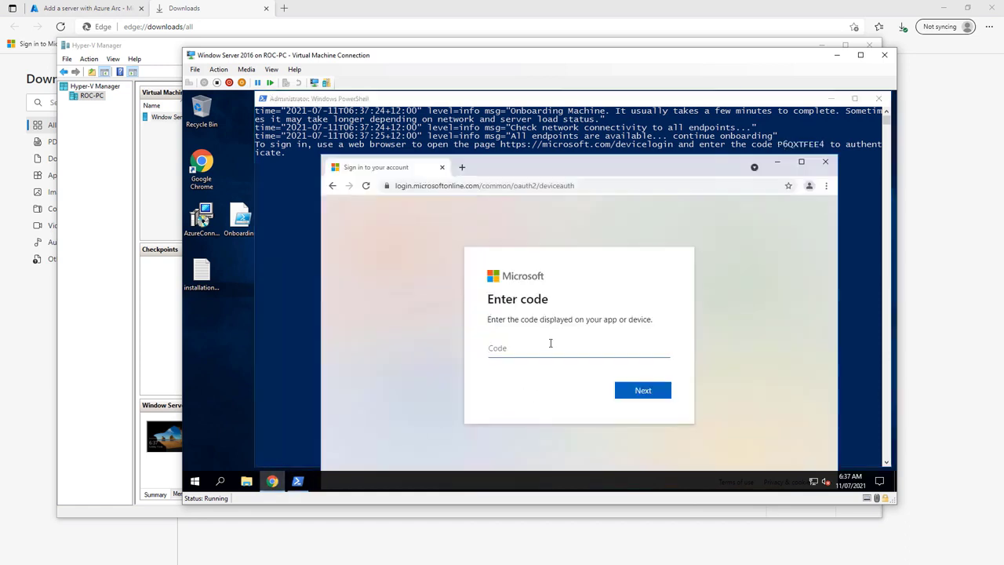
pyautogui.rightClick(550, 345)
pyautogui.click(582, 267)
pyautogui.click(651, 396)
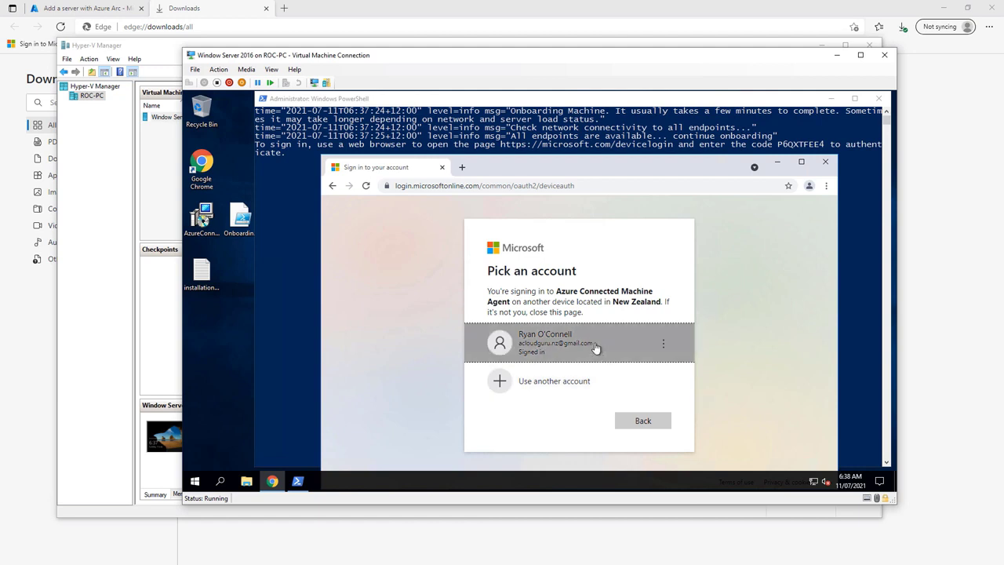
# Step: Choose the signed-in account, approve the sign-in to Azure Connected Machine Agent and close Chrome
pyautogui.click(596, 348)
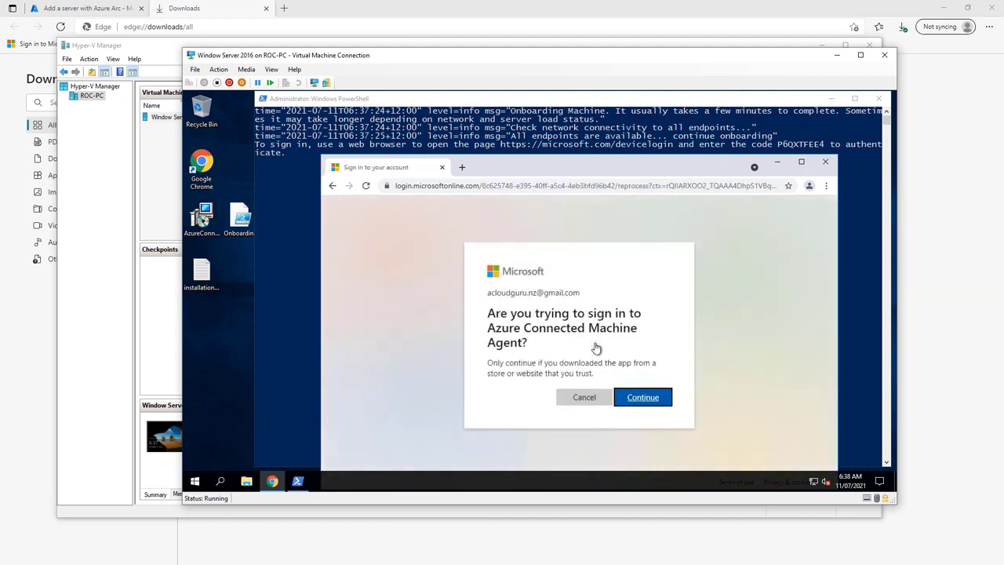
pyautogui.click(642, 398)
pyautogui.click(643, 397)
pyautogui.click(827, 165)
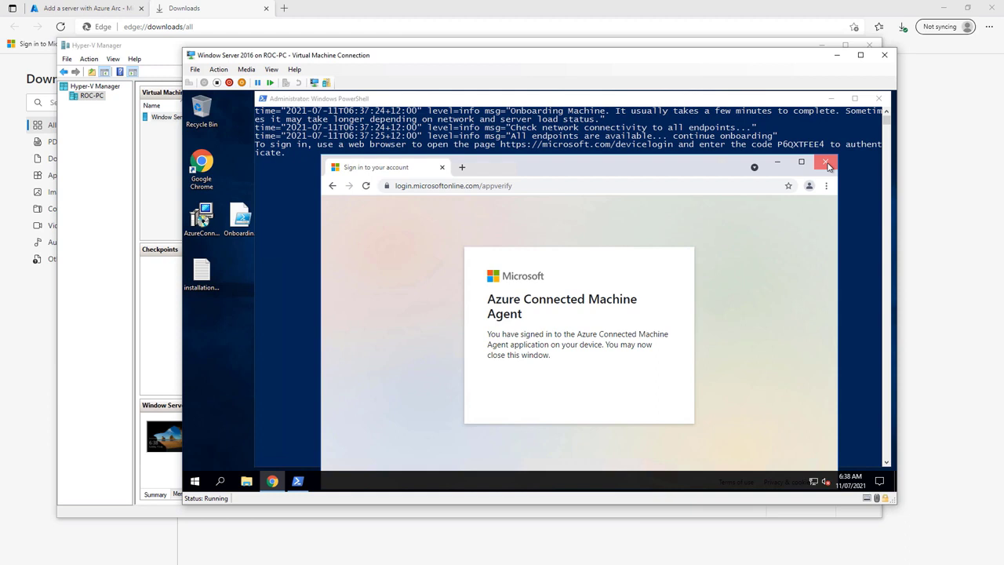
pyautogui.click(827, 165)
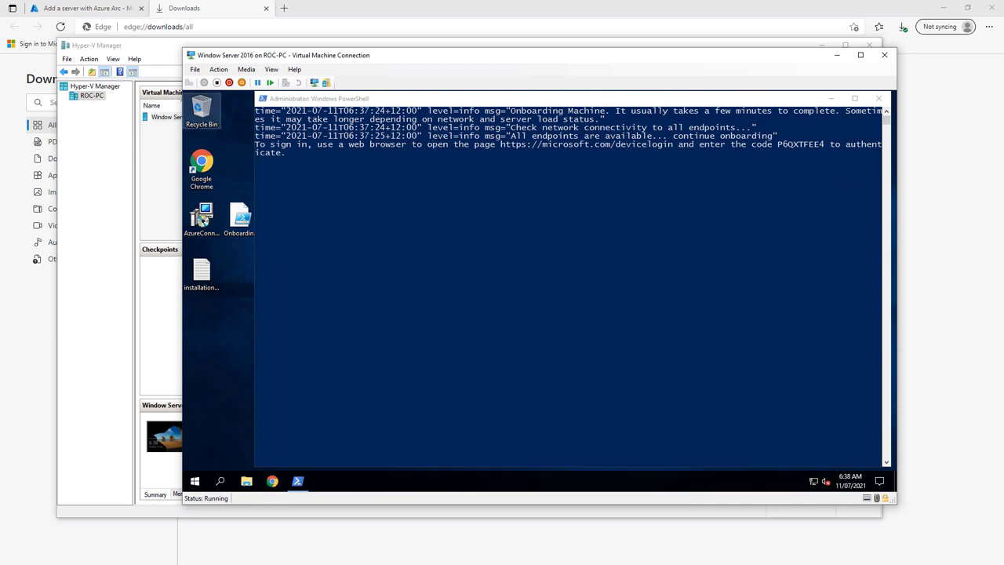
# Step: Minimize the virtual machine and Hyper-V Manager windows, and close the Downloads tab to return to the Azure portal
pyautogui.click(837, 55)
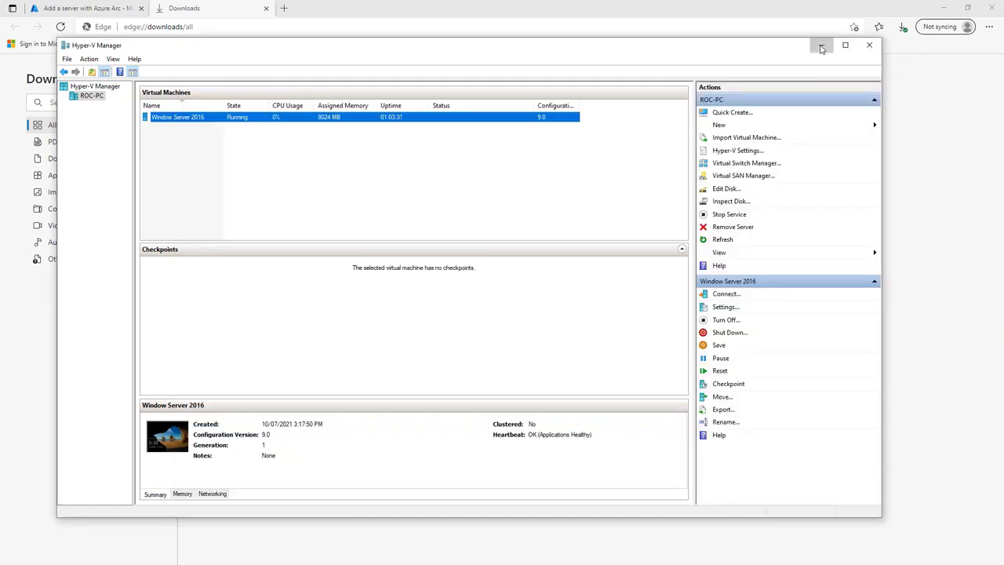
pyautogui.click(822, 44)
pyautogui.click(267, 9)
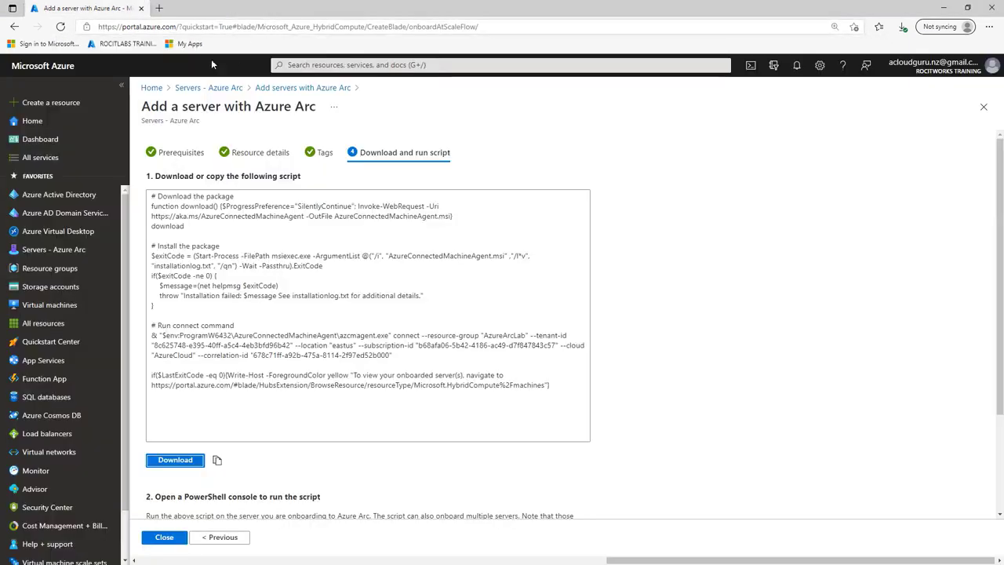
# Step: Show the Servers - Azure Arc list and refresh it to check for the onboarded server
pyautogui.click(77, 256)
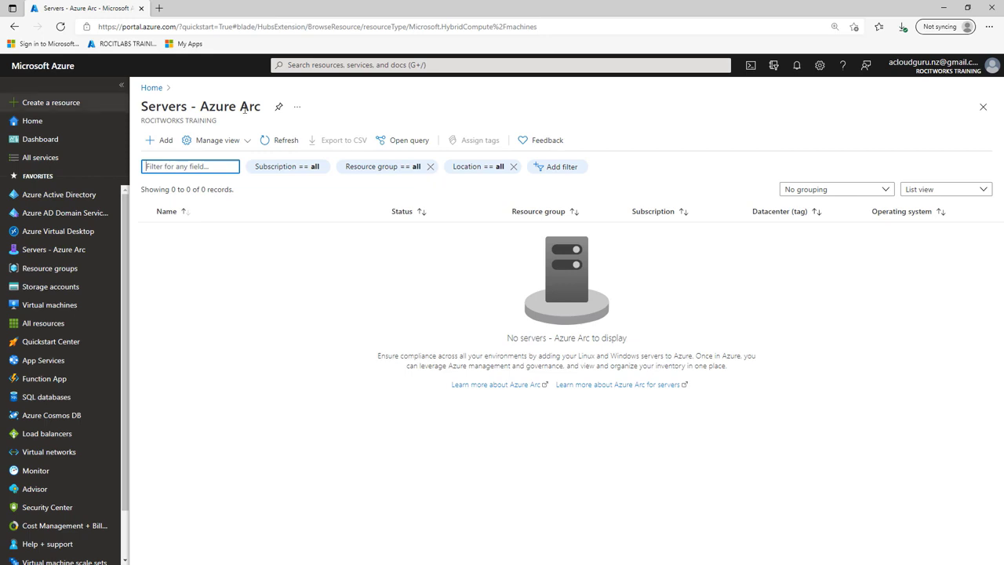
pyautogui.click(287, 147)
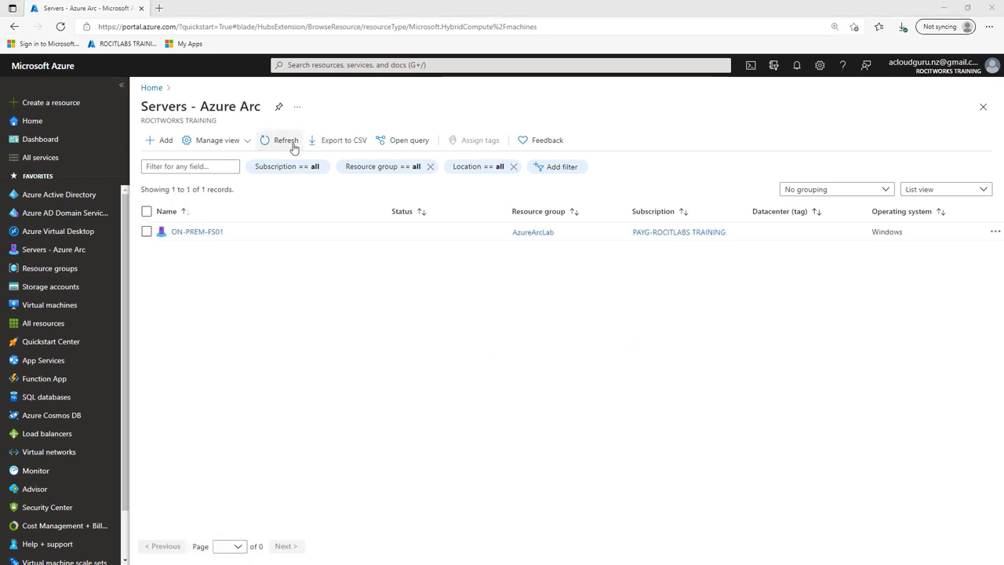
pyautogui.click(293, 148)
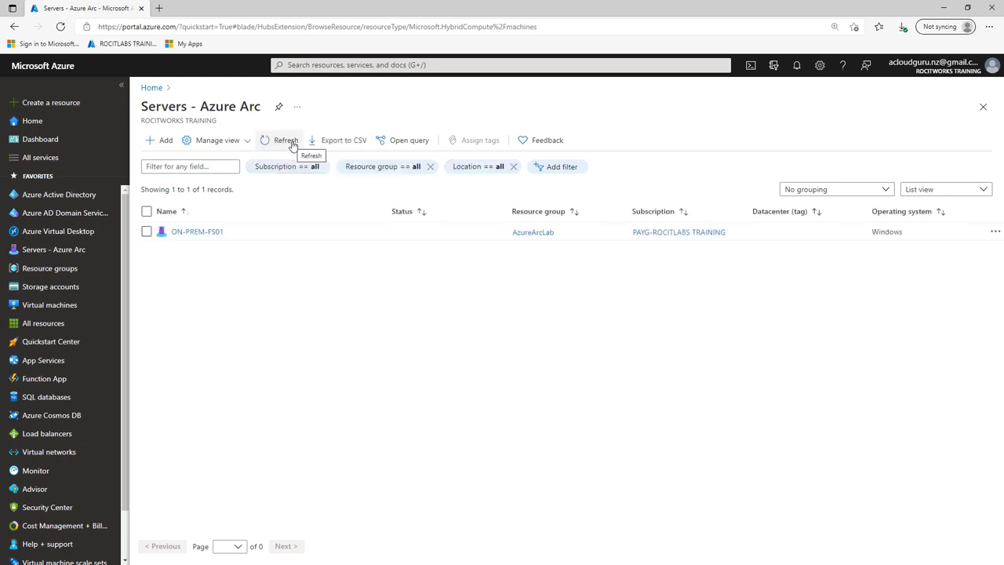
# Step: Review ON-PREM-FS01's overview, capabilities, locks and update management pages, then close the server's details
pyautogui.click(195, 237)
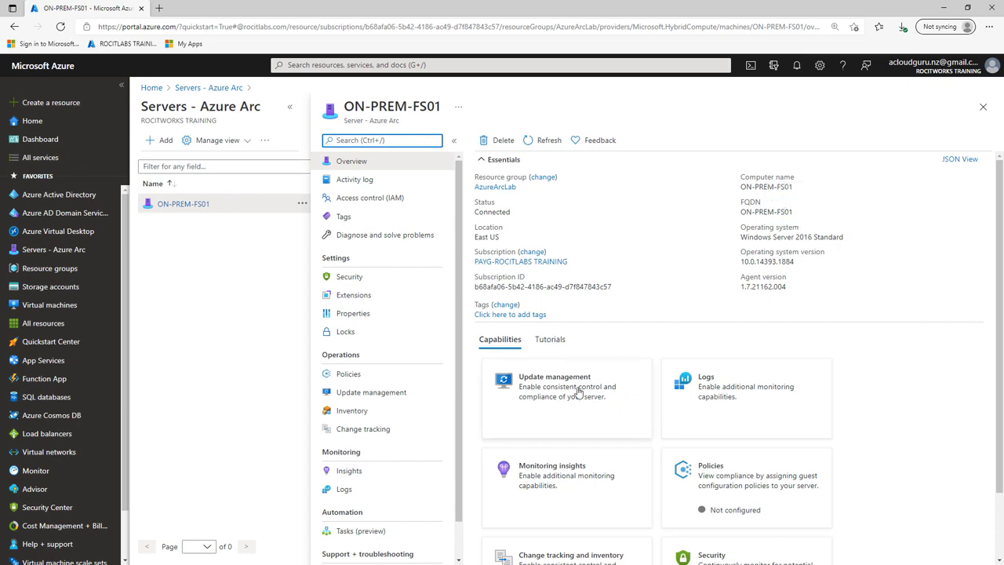
pyautogui.scroll(-1, 578, 393)
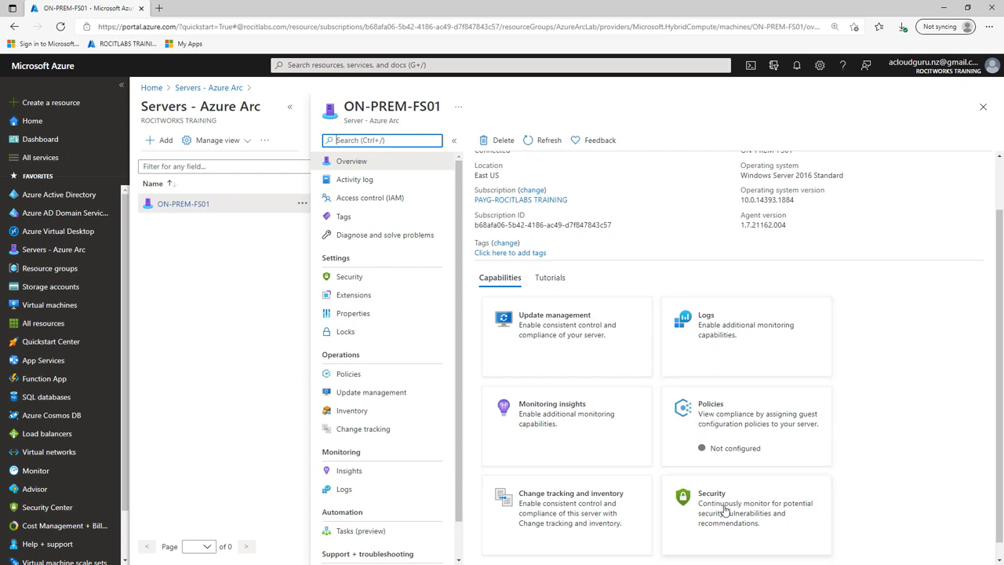
pyautogui.click(358, 334)
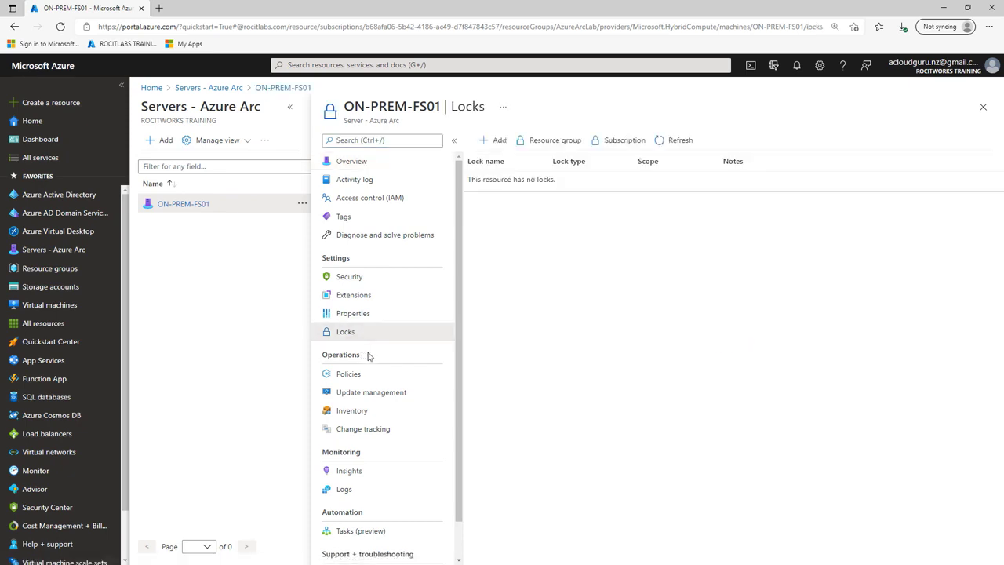
pyautogui.click(387, 395)
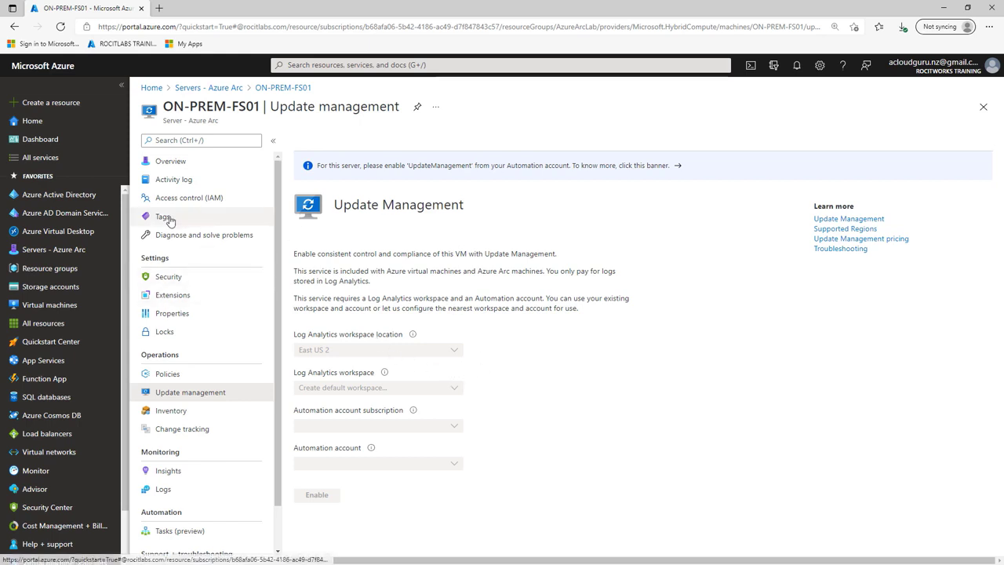
pyautogui.click(169, 162)
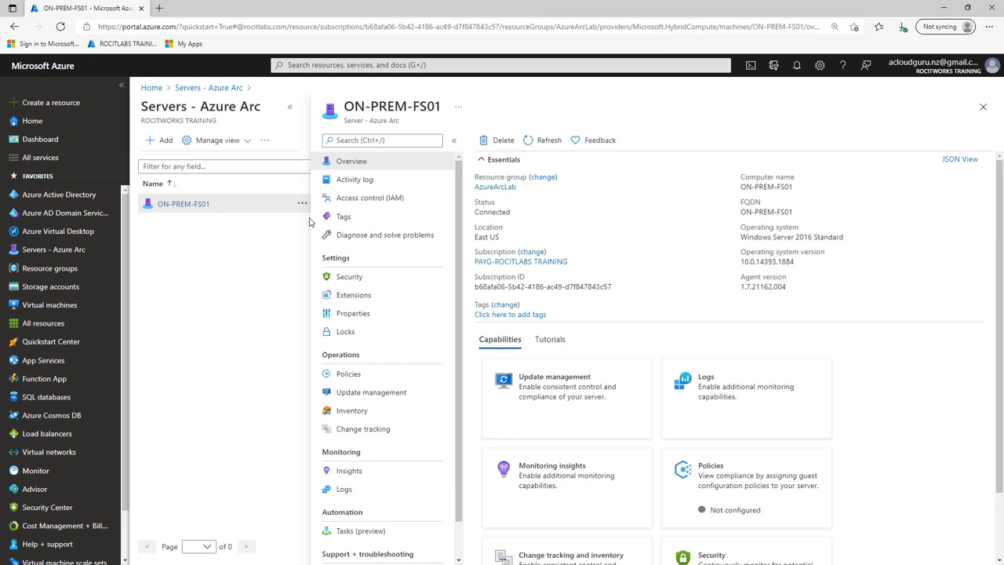
pyautogui.click(983, 107)
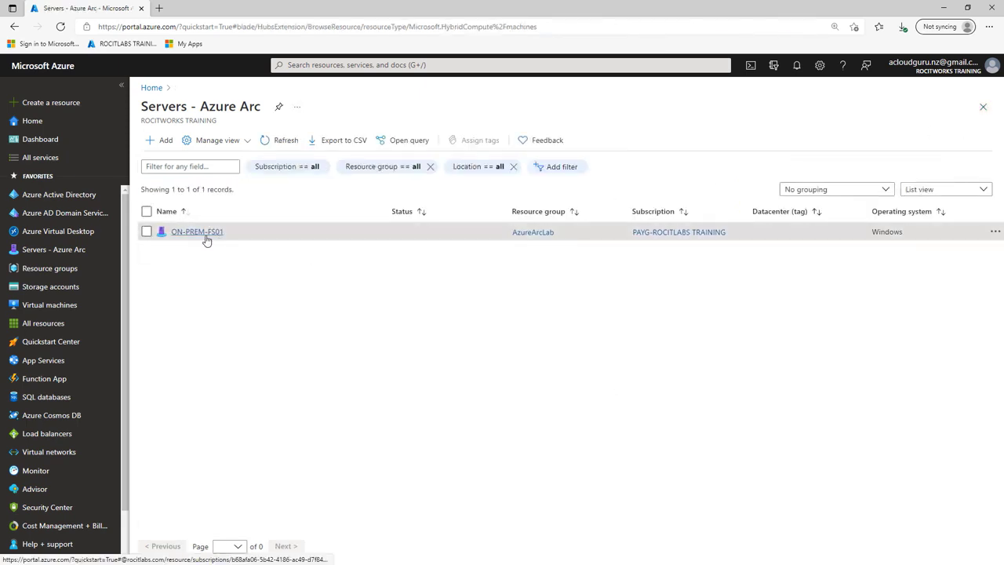
# Step: Check the AzureArcLab resource group's contents and its ON-PREM-FS01 server overview, then close both
pyautogui.click(49, 268)
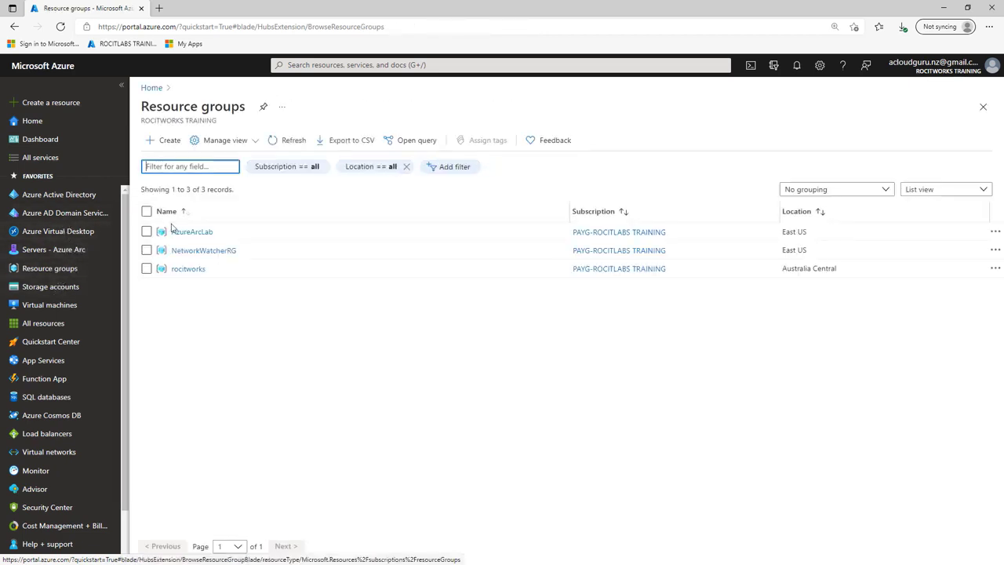
pyautogui.click(192, 233)
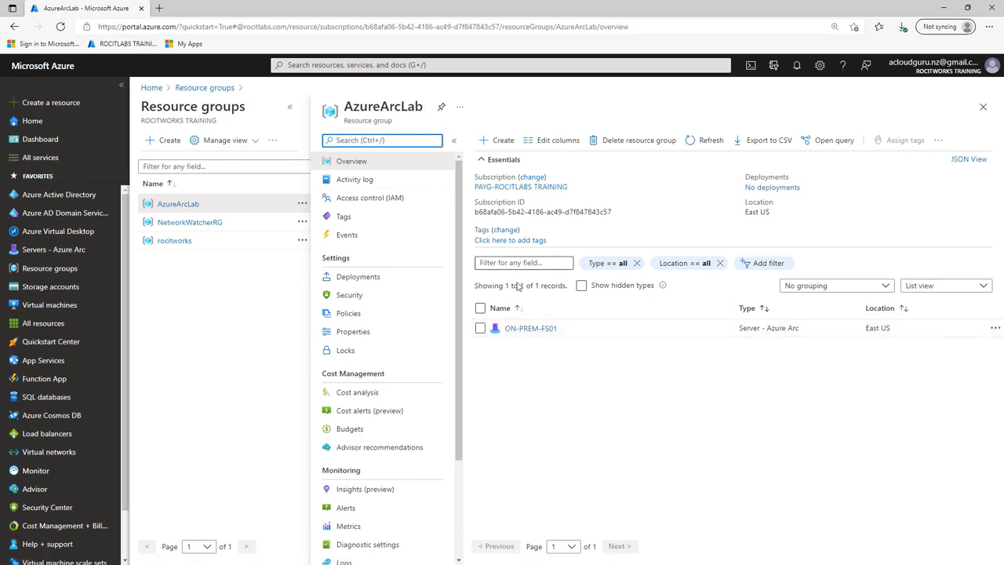
pyautogui.click(542, 330)
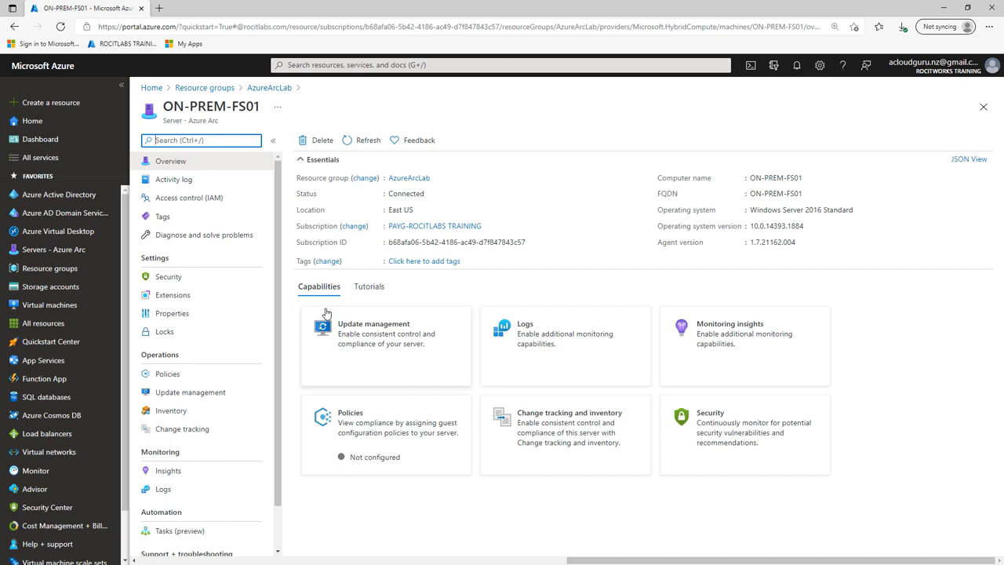
pyautogui.click(983, 106)
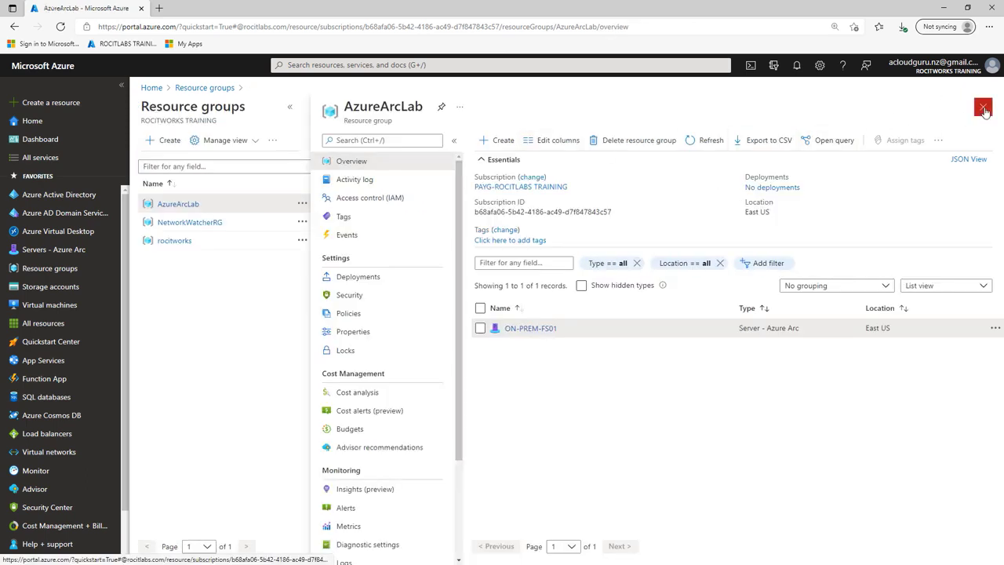
pyautogui.click(983, 107)
# Step: Delete the ON-PREM-FS01 resource from Servers - Azure Arc and confirm the deletion
pyautogui.click(59, 250)
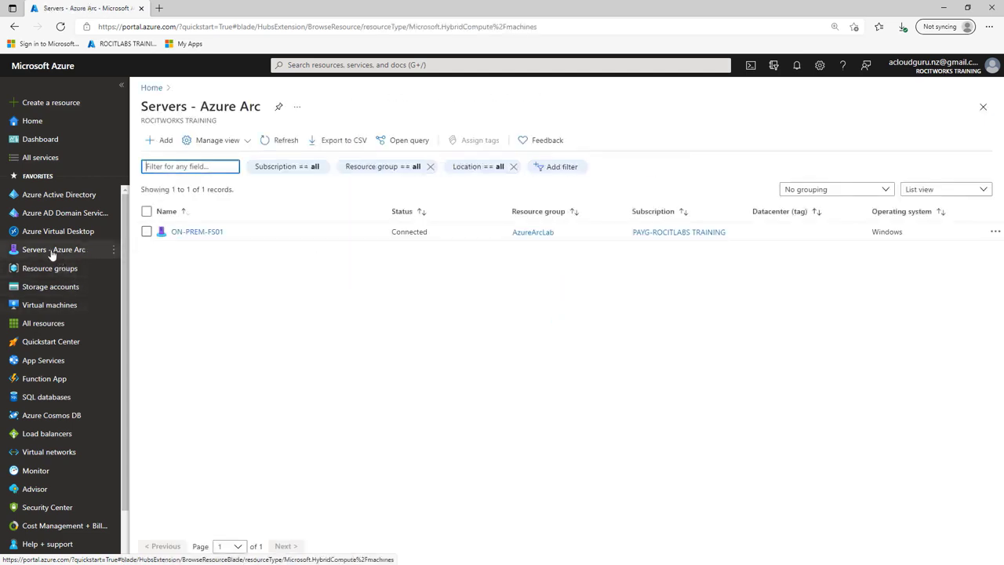
pyautogui.click(199, 232)
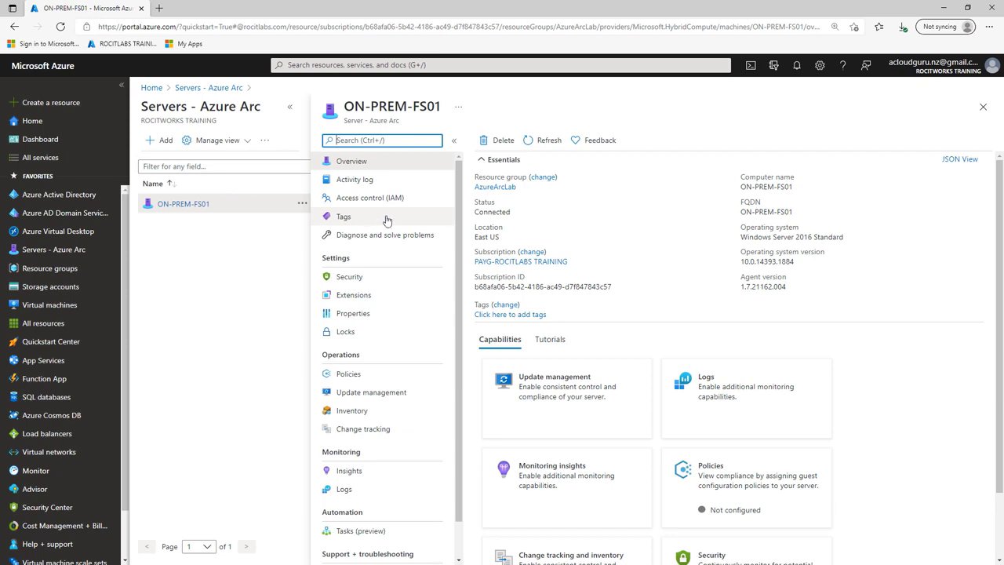
pyautogui.click(502, 141)
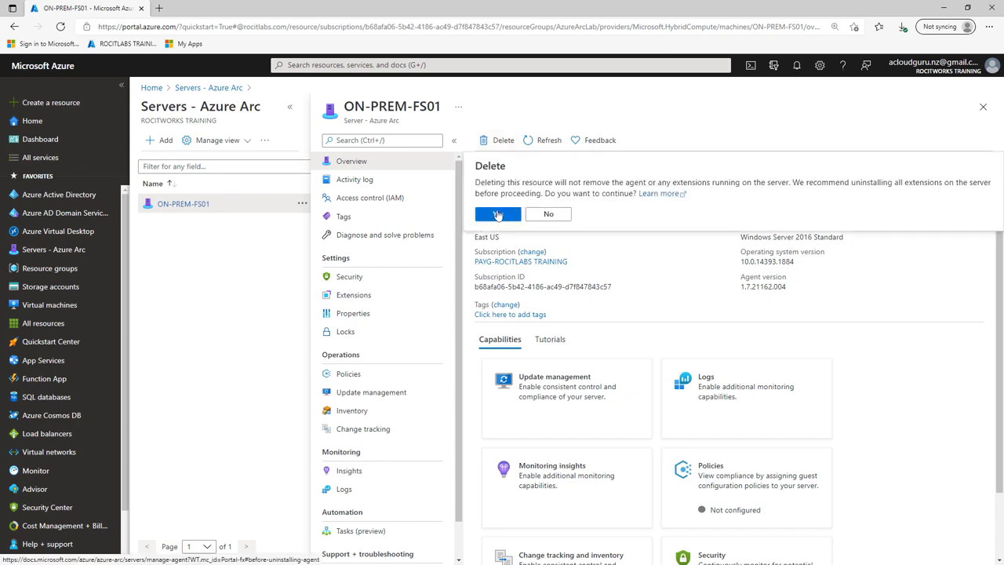
pyautogui.click(498, 215)
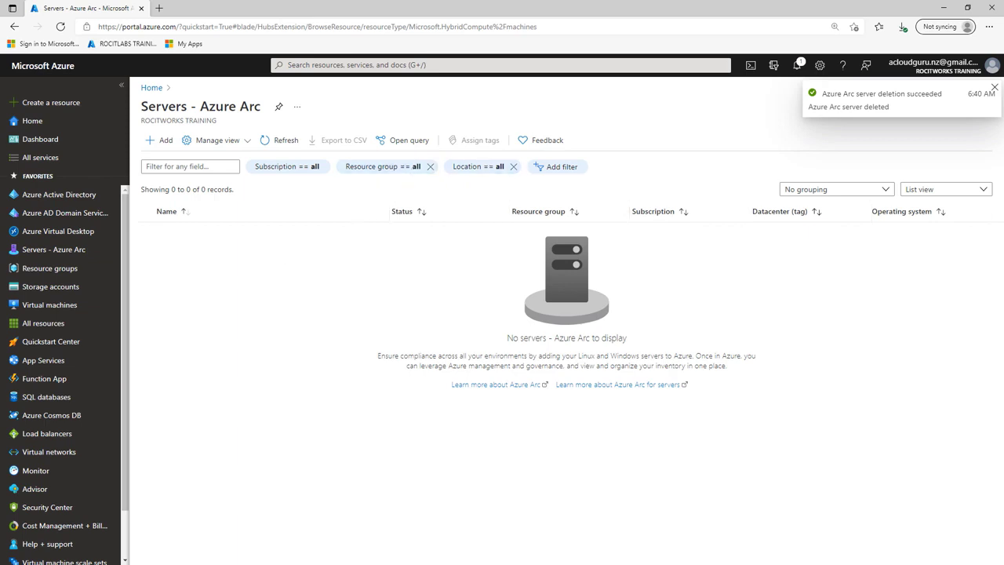
# Step: Switch to the Window Server 2016 virtual machine and move the agent installer, OnboardingScript and installation log to the Recycle Bin
pyautogui.hotkey('alt', 'Tab')
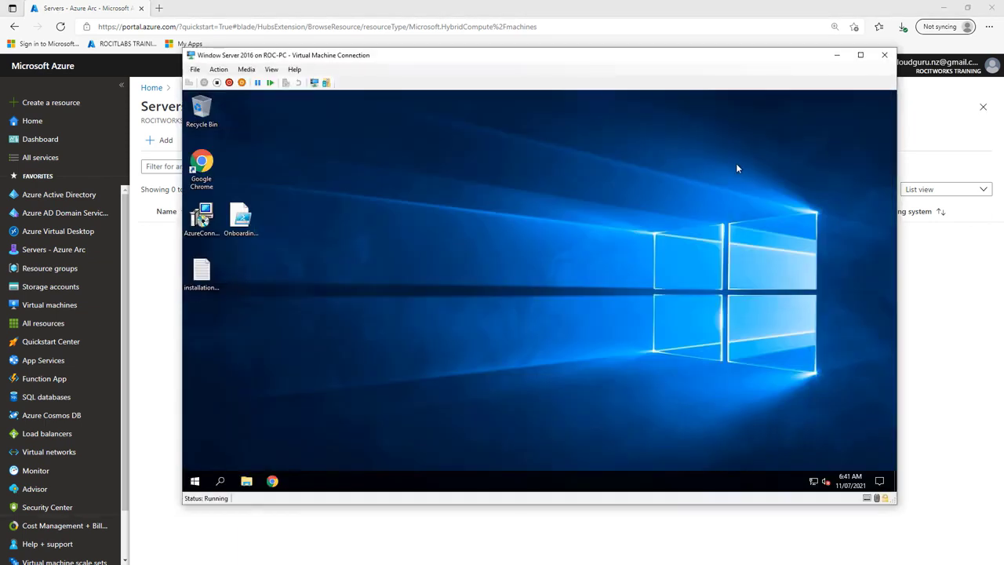
pyautogui.moveTo(298, 309); pyautogui.dragTo(202, 108)
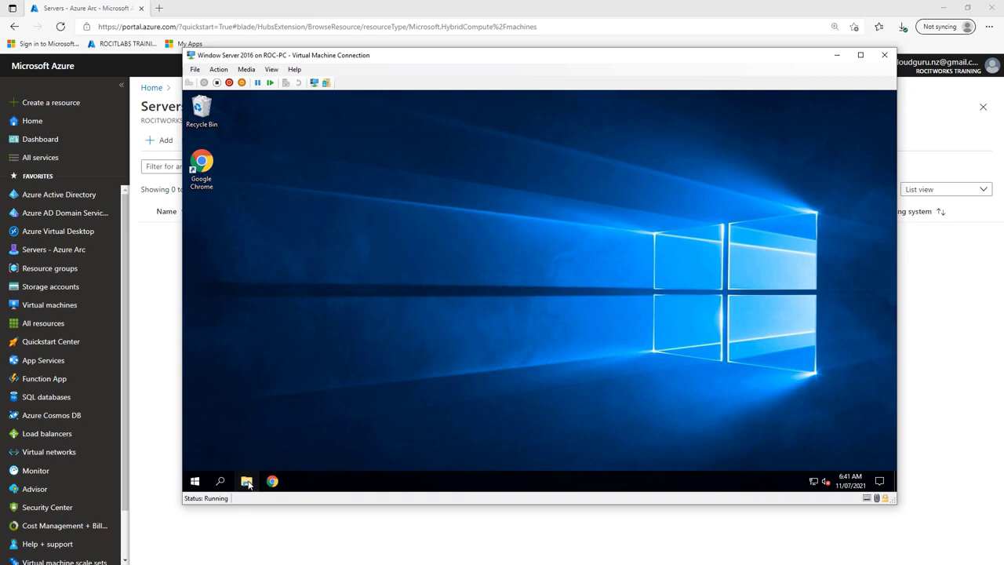
# Step: Uninstall Azure Connected Machine Agent from the virtual machine through Programs and Features, confirm the removal and close the window
pyautogui.click(222, 481)
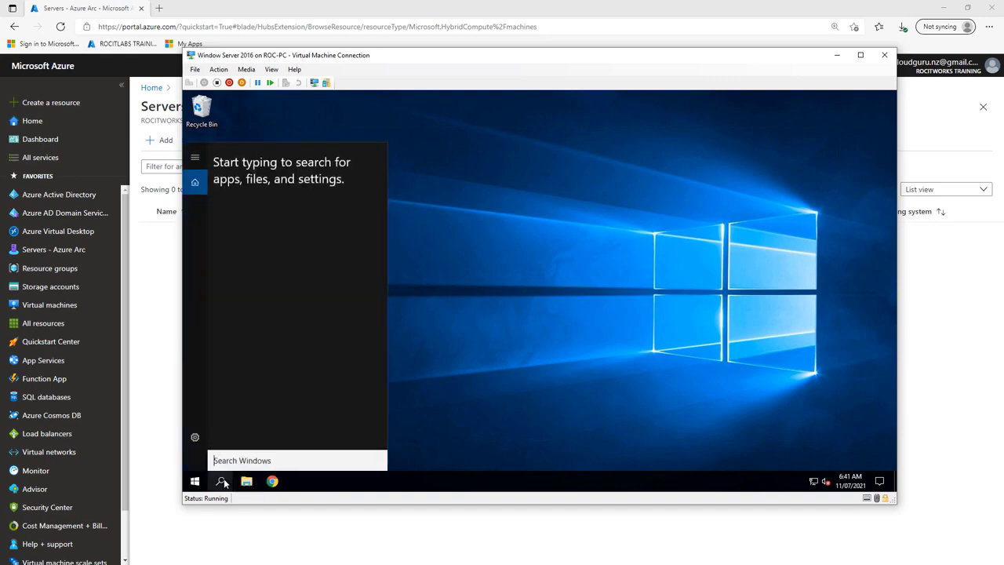
pyautogui.write('con')
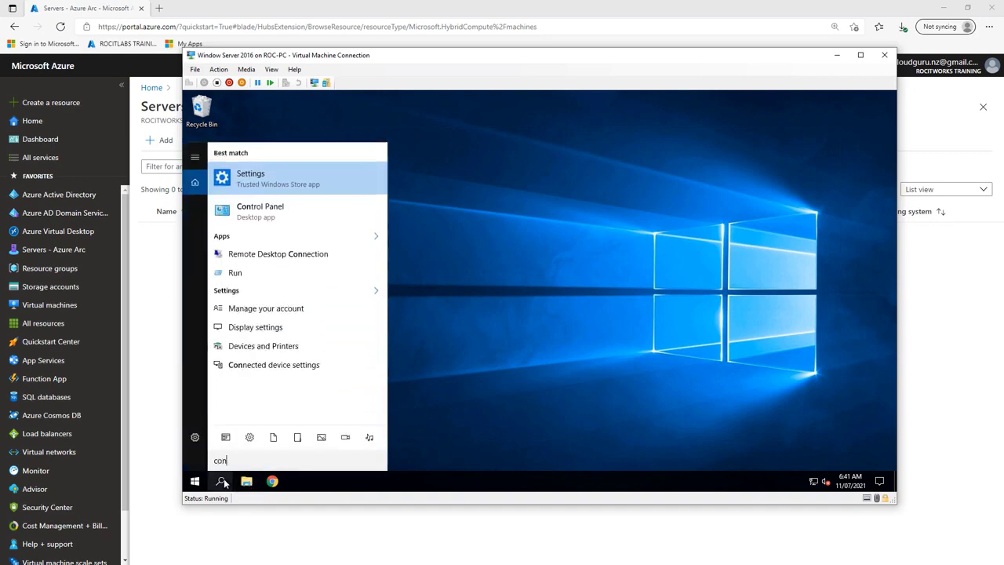
pyautogui.click(303, 219)
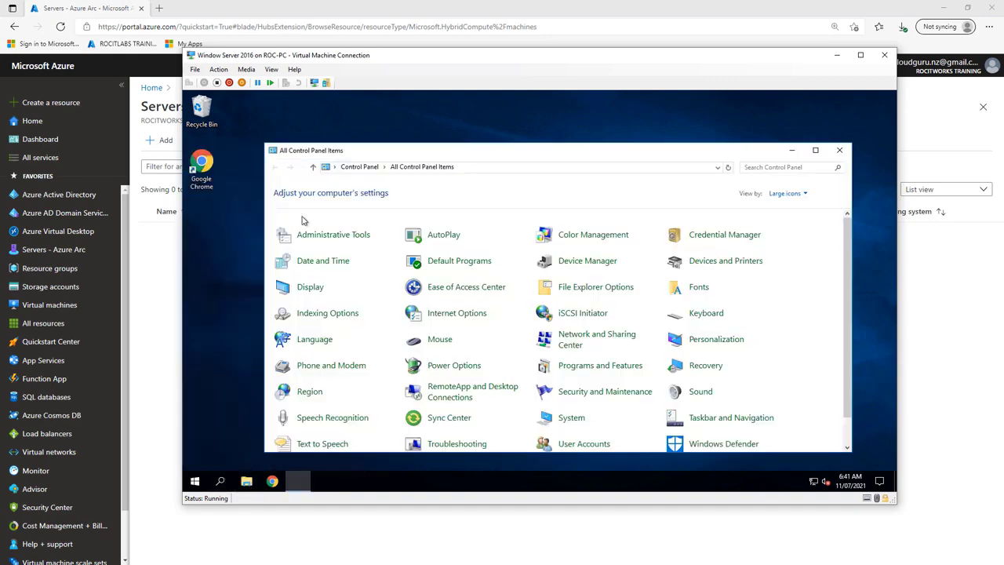
pyautogui.click(601, 366)
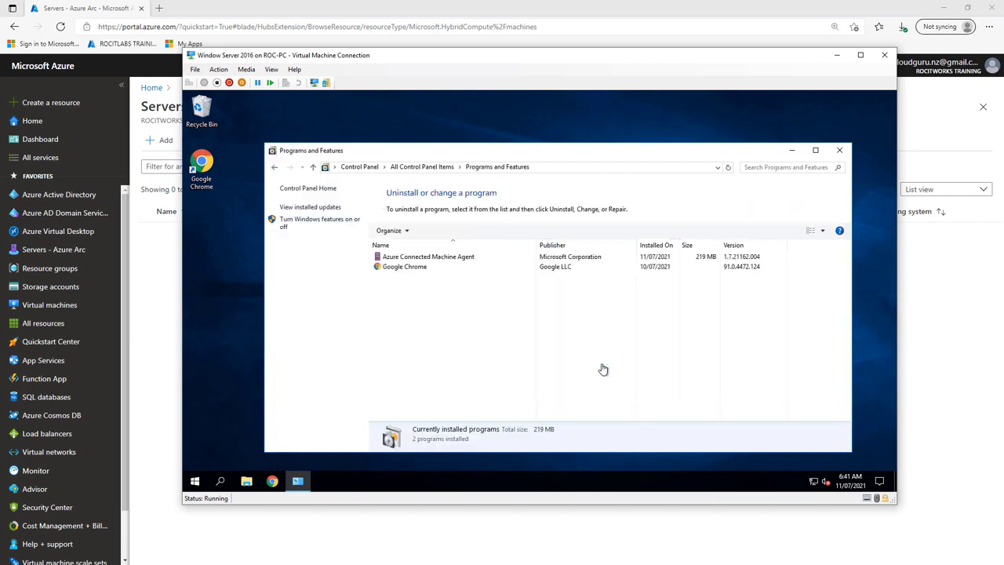
pyautogui.click(454, 261)
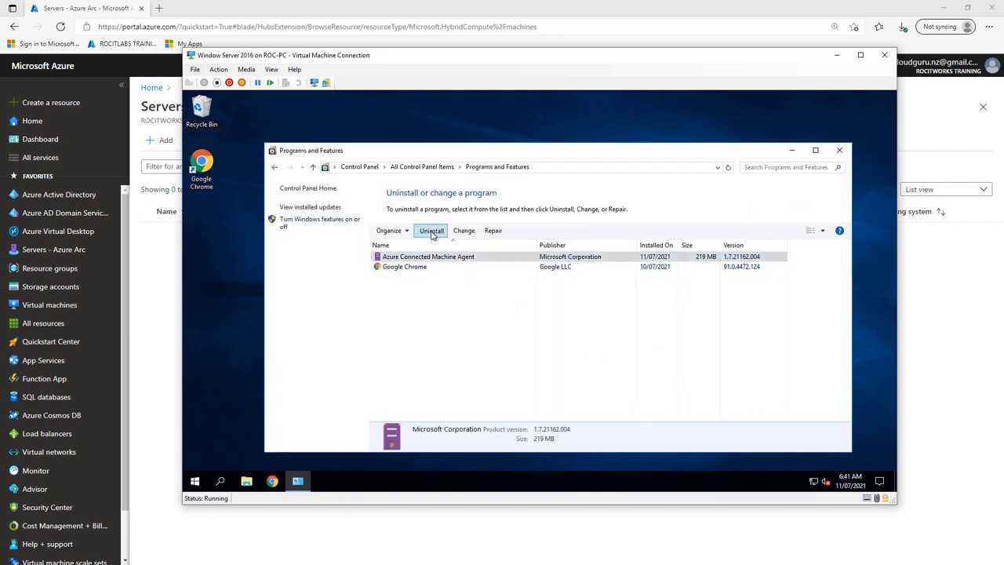
pyautogui.click(431, 231)
pyautogui.click(587, 284)
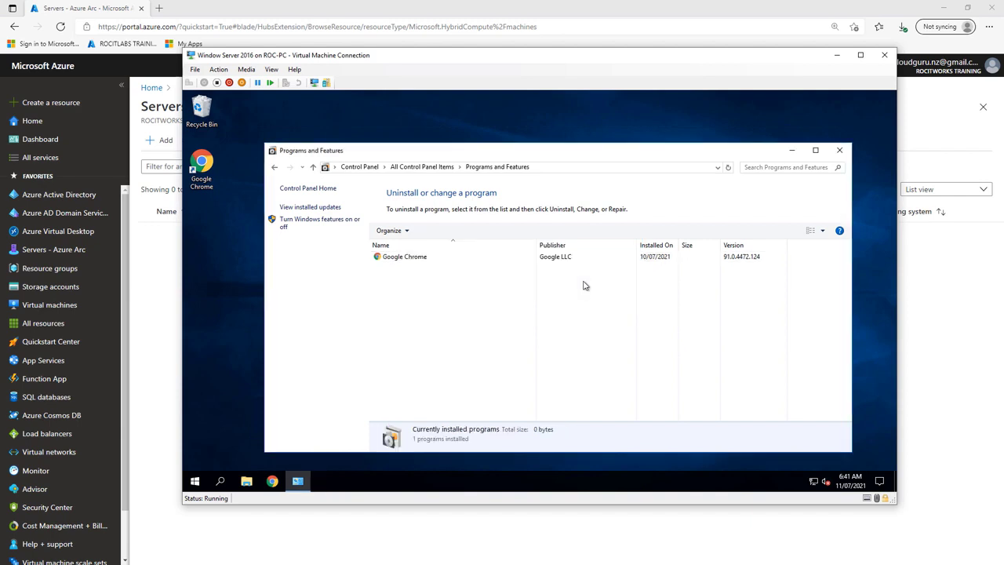
pyautogui.click(839, 150)
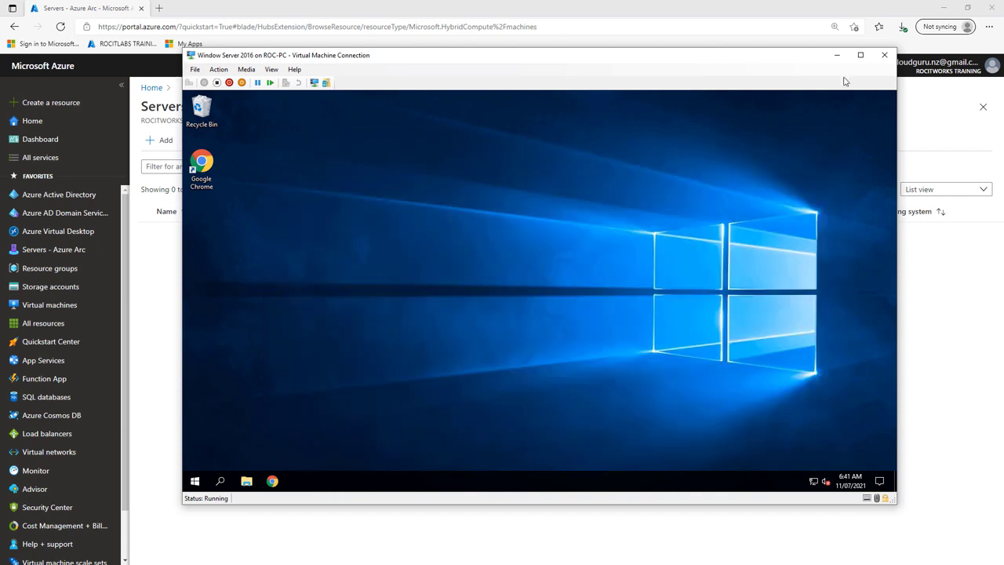
# Step: Return to the Azure portal, open the AzureArcLab resource group and copy its name
pyautogui.click(837, 55)
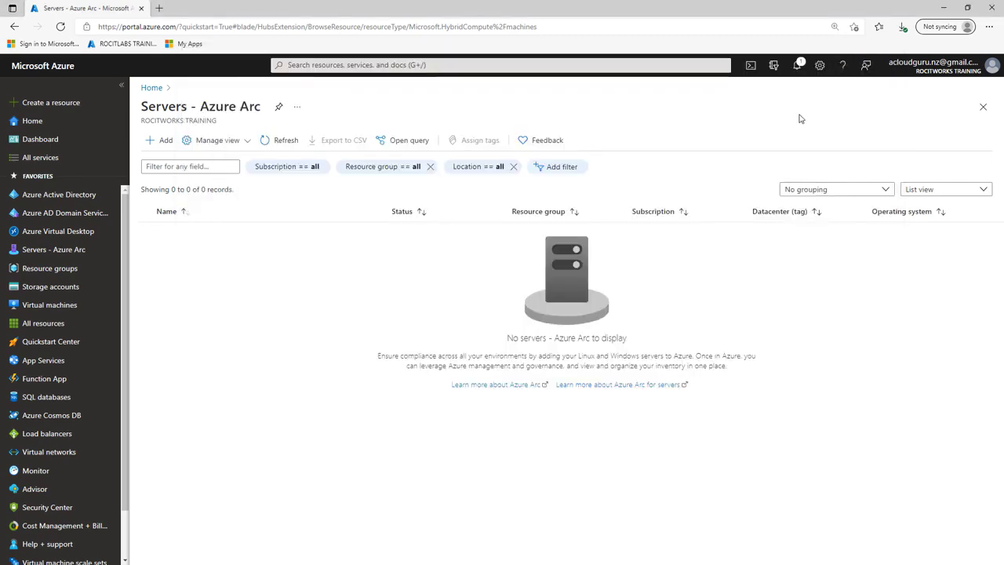
pyautogui.click(63, 276)
pyautogui.click(191, 231)
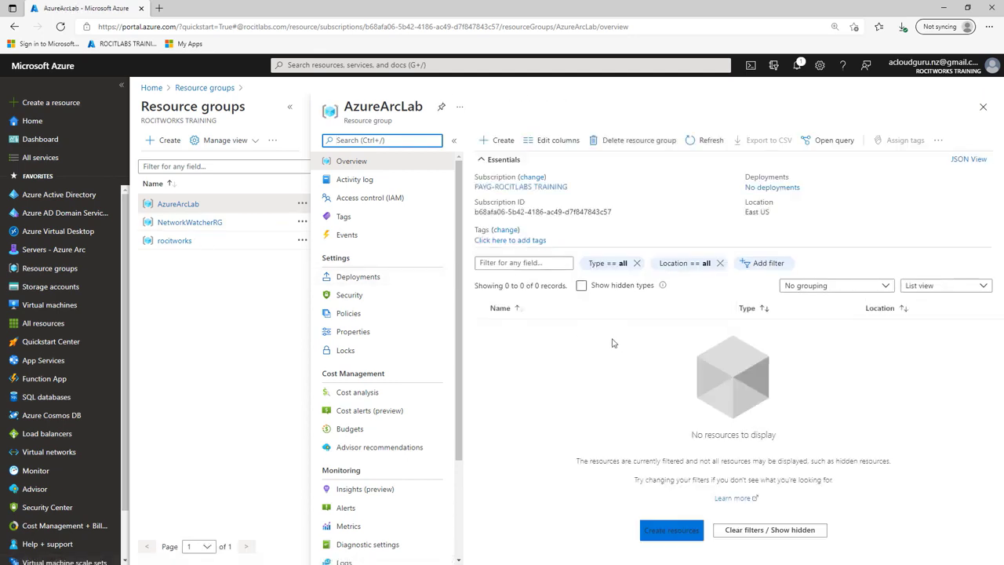
pyautogui.moveTo(422, 106); pyautogui.dragTo(346, 108)
pyautogui.hotkey('ctrl', 'c')
pyautogui.rightClick(359, 113)
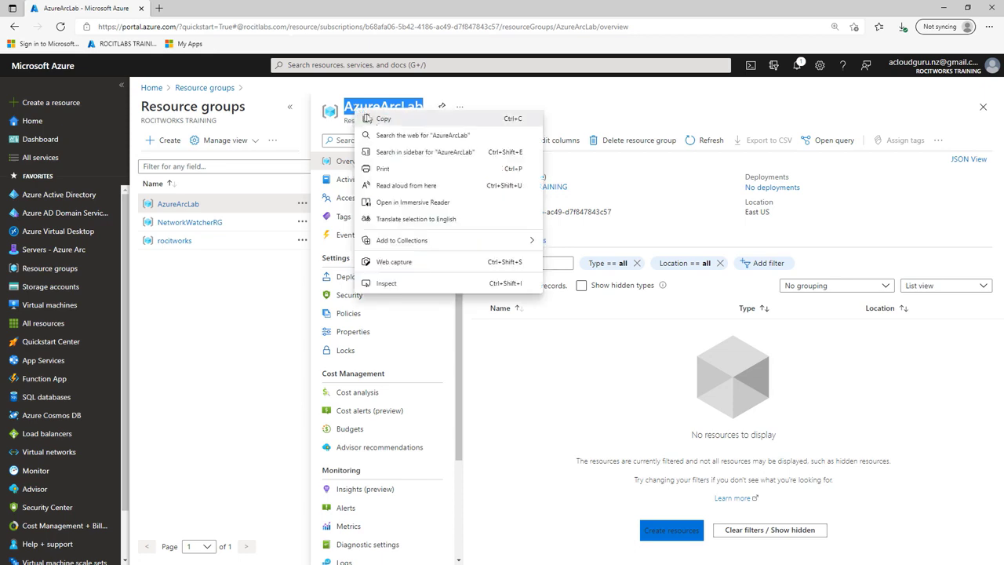
pyautogui.click(383, 119)
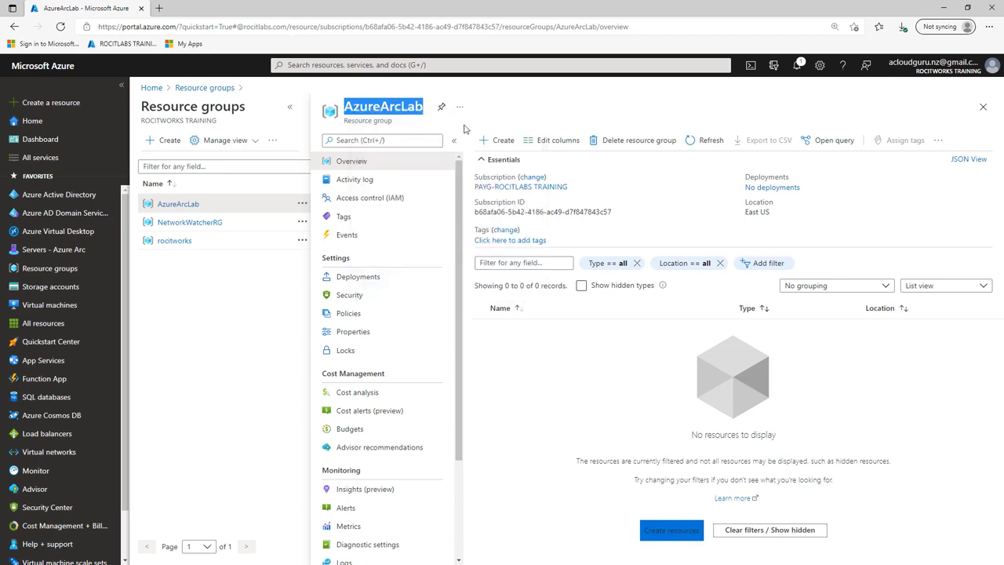
# Step: Delete the AzureArcLab resource group, confirming with the copied name, and close its details
pyautogui.click(623, 141)
pyautogui.rightClick(716, 189)
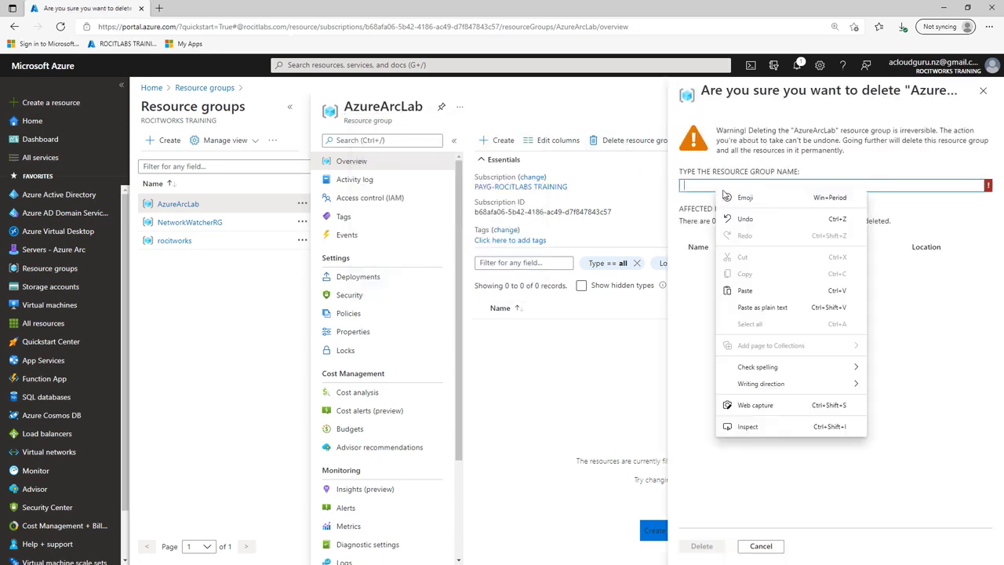
pyautogui.click(742, 291)
pyautogui.click(701, 546)
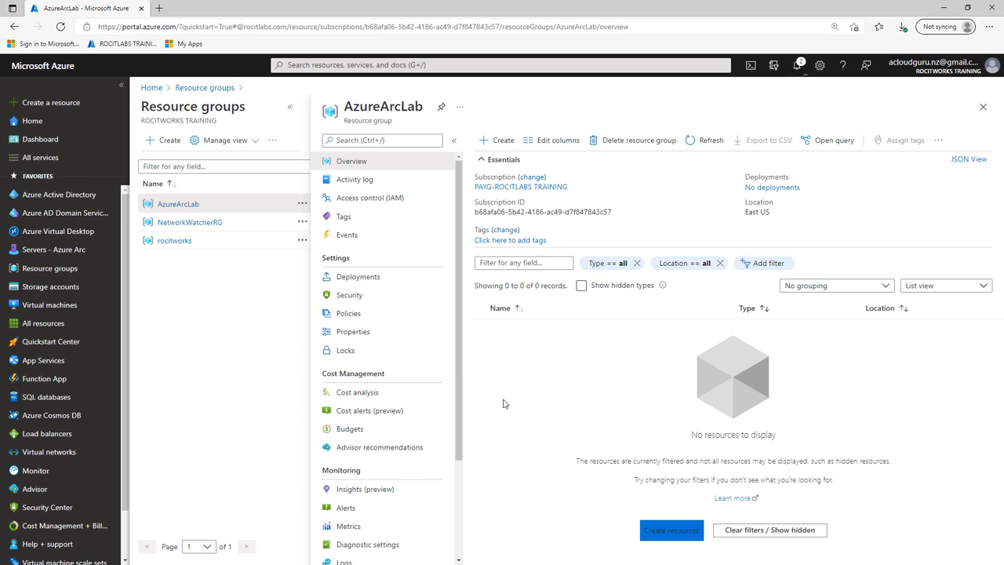
pyautogui.click(983, 107)
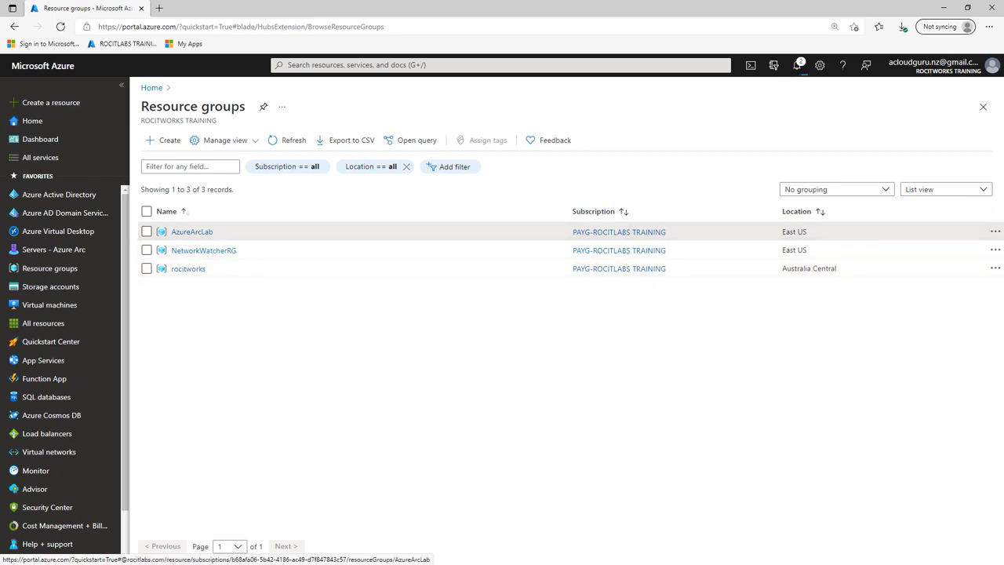
# Step: Check the deletion notifications, dismiss them all and refresh the resource groups list
pyautogui.click(798, 67)
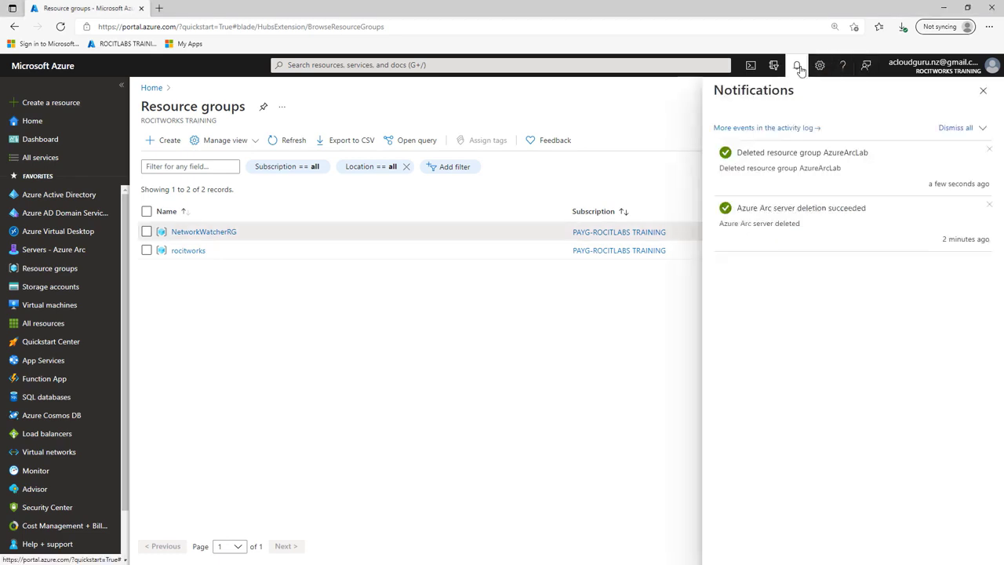
pyautogui.click(963, 129)
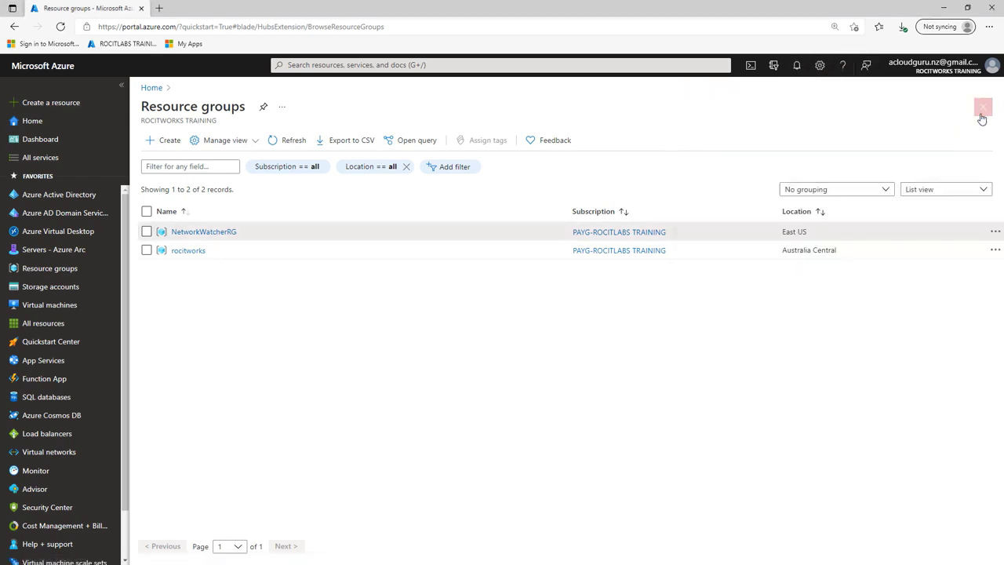
pyautogui.click(287, 142)
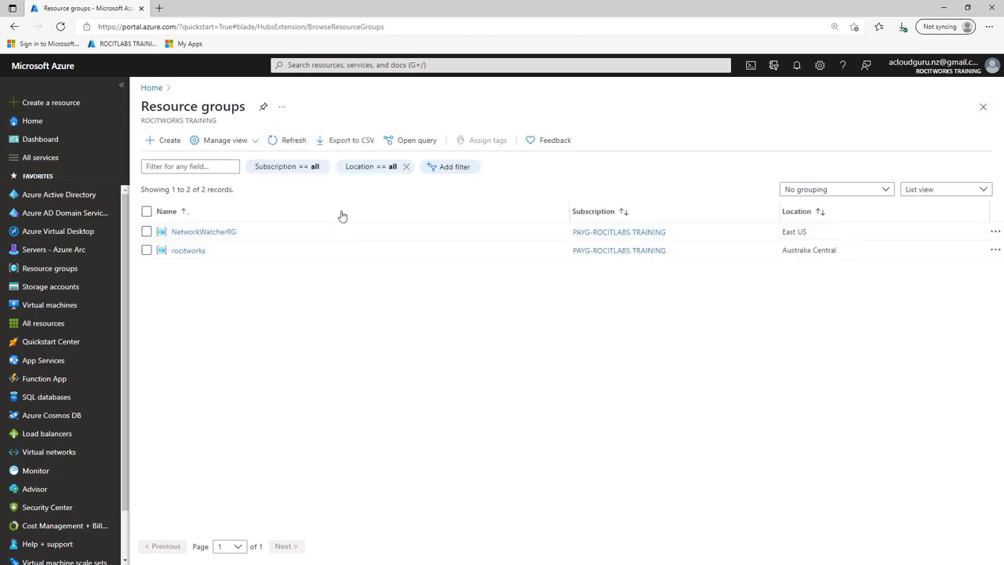